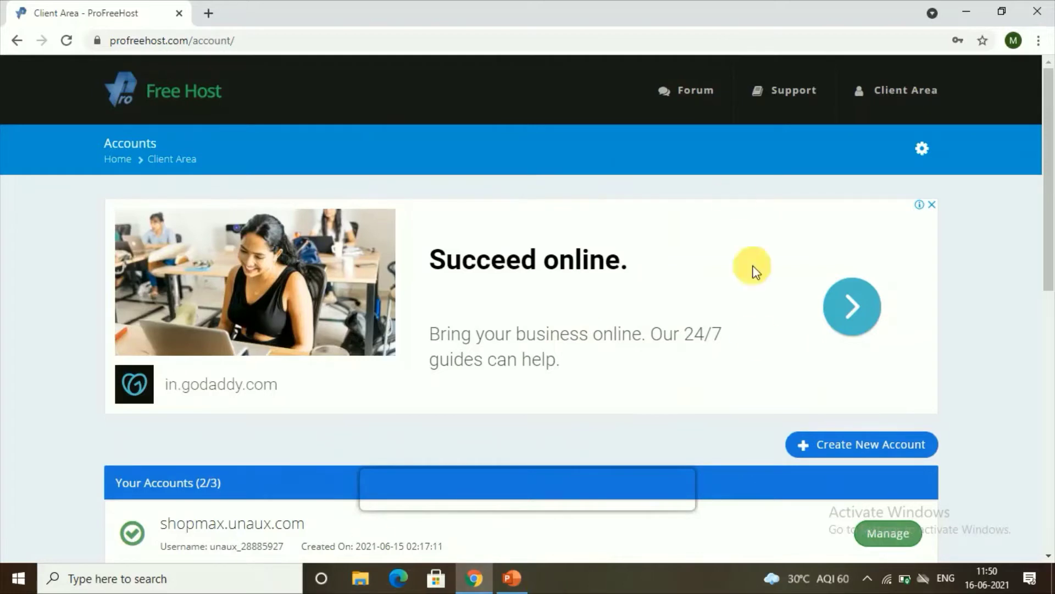
Create a new hosting account named shoppingmax on the free unaux.com domain.
left_click(830, 445)
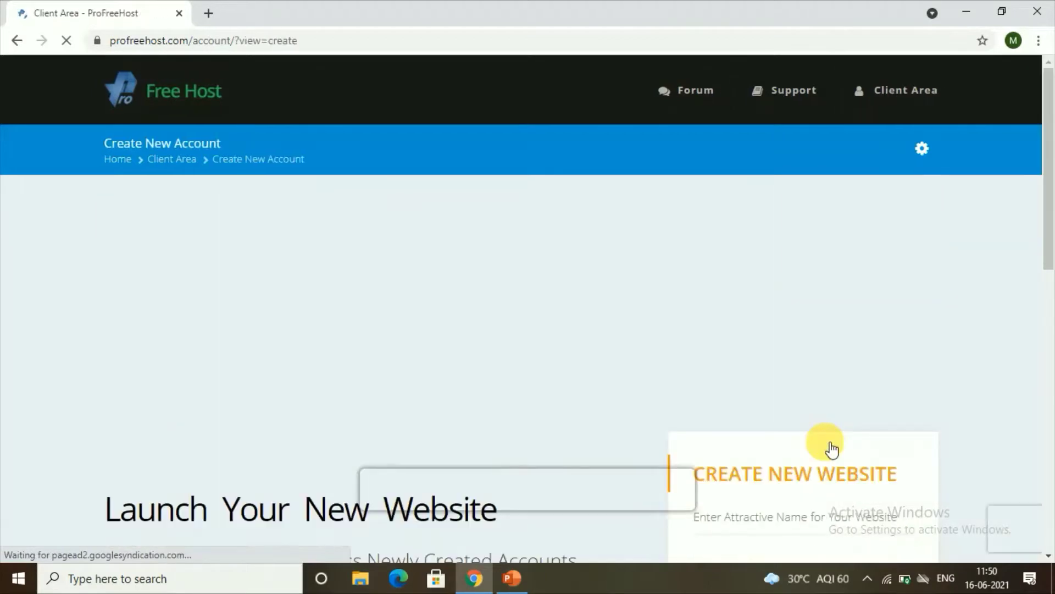
scroll(650, 209, "down", 1)
scroll(651, 217, "down", 8)
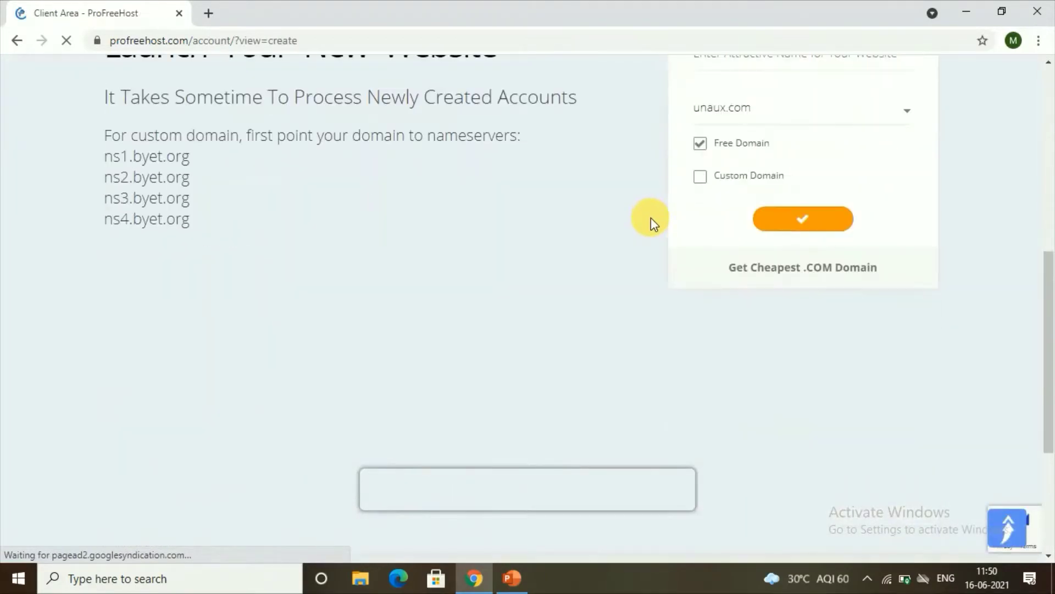
scroll(395, 286, "up", 5)
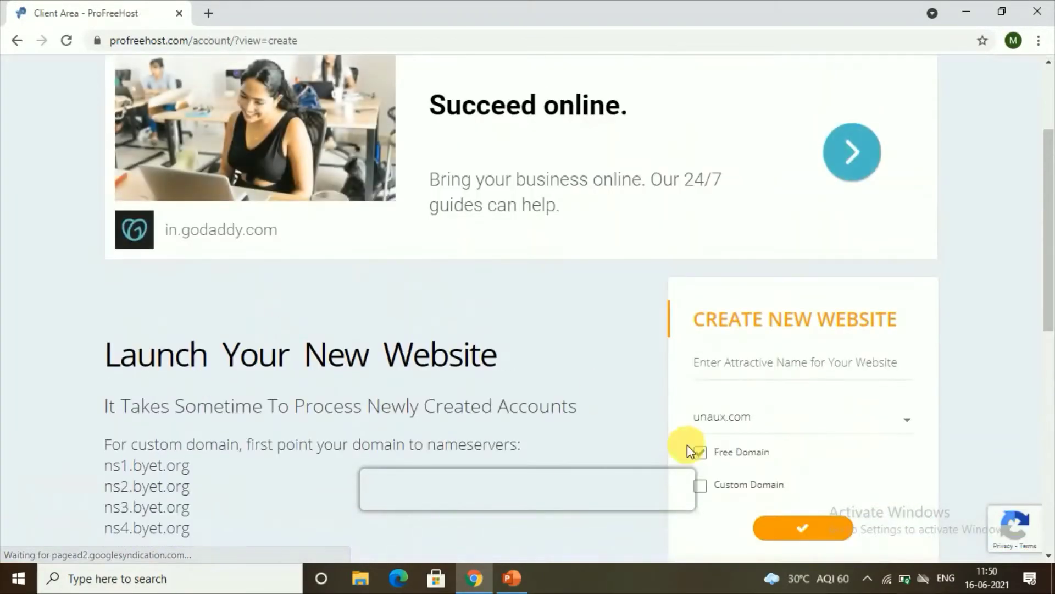
scroll(731, 419, "up", 1)
left_click(709, 440)
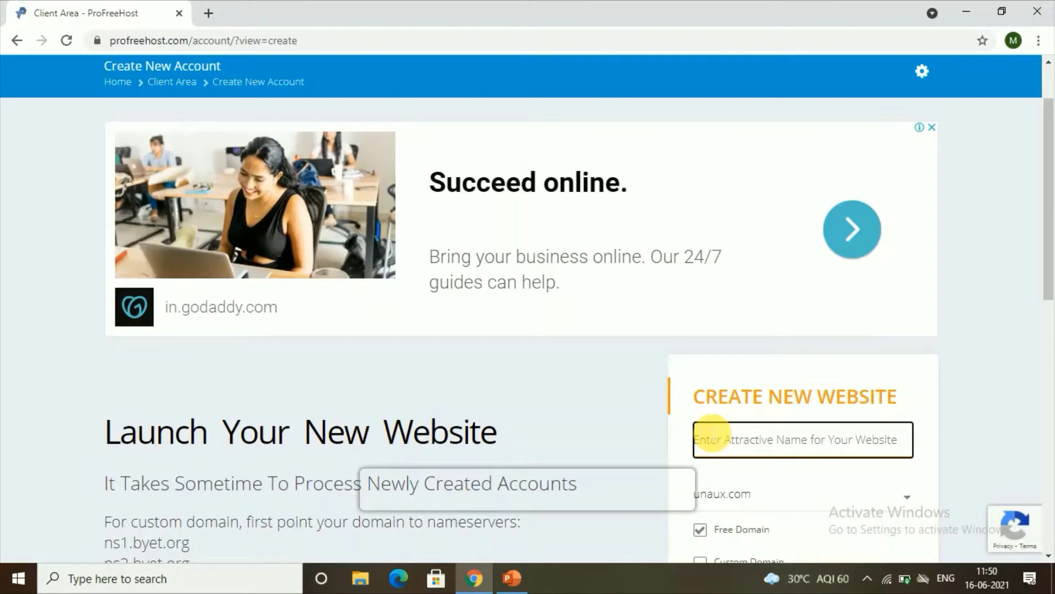
type("shoppingmax")
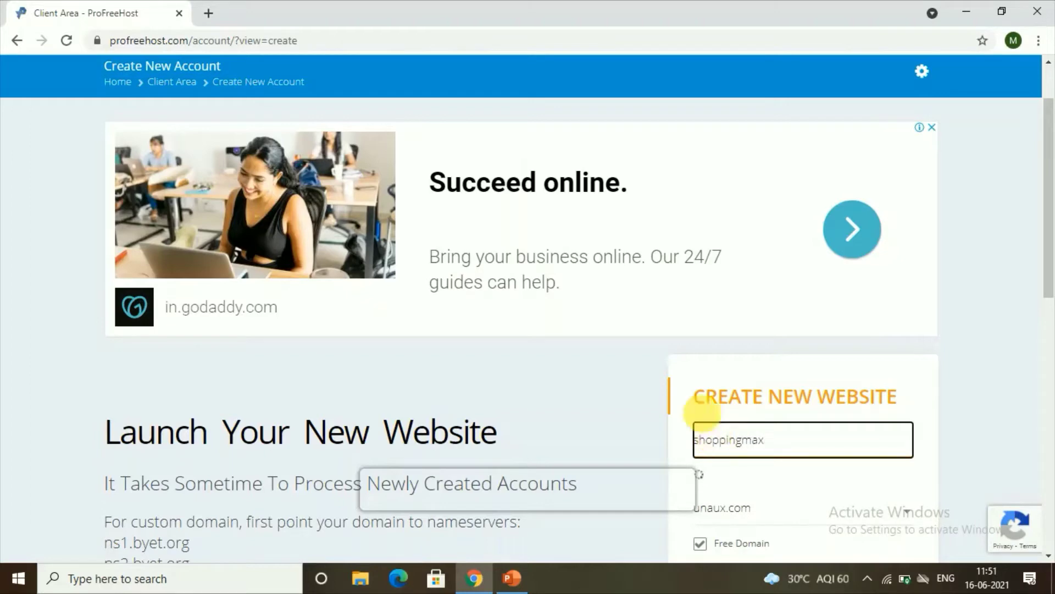
scroll(700, 412, "down", 1)
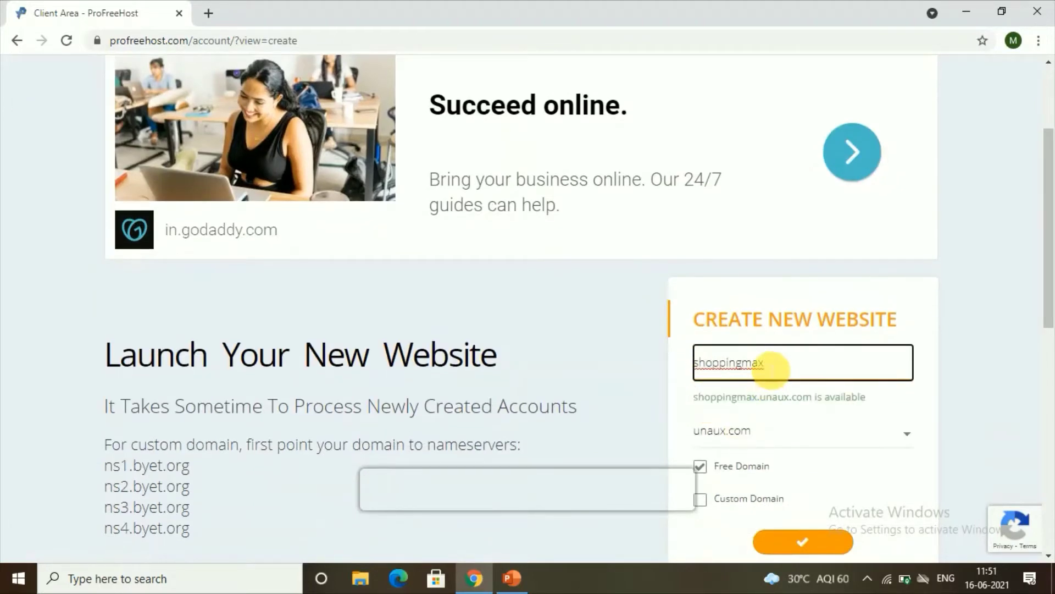
scroll(770, 370, "down", 4)
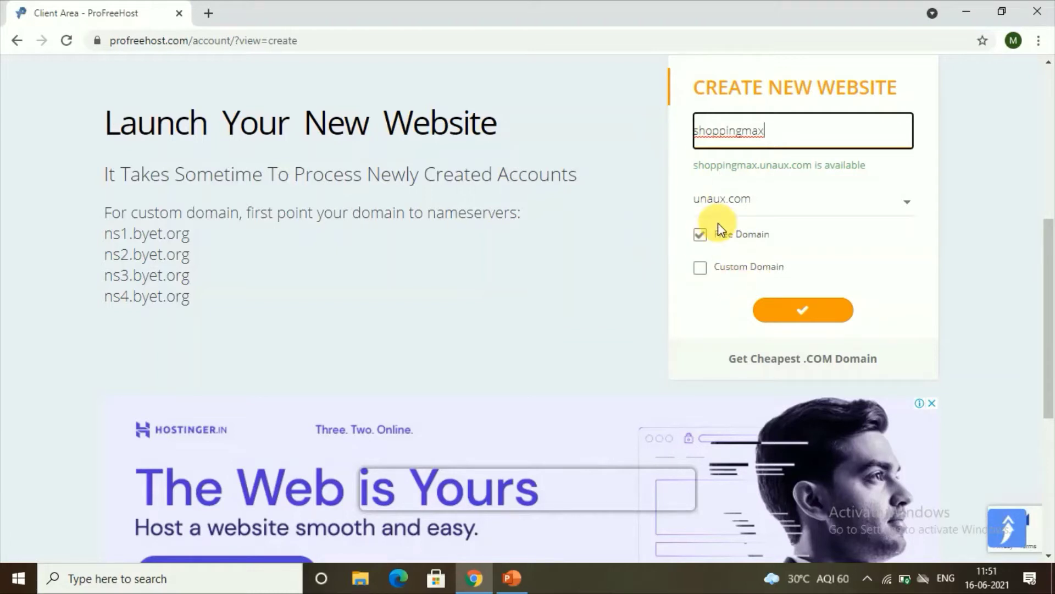
left_click(791, 310)
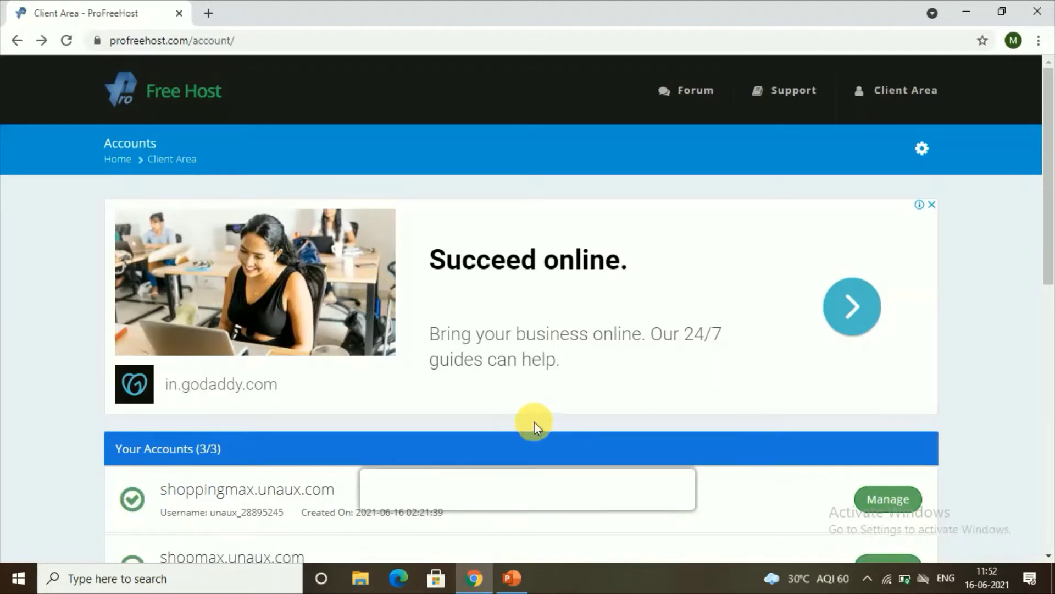
Open the control panel of shoppingmax.unaux.com and approve receiving service emails.
left_click(886, 501)
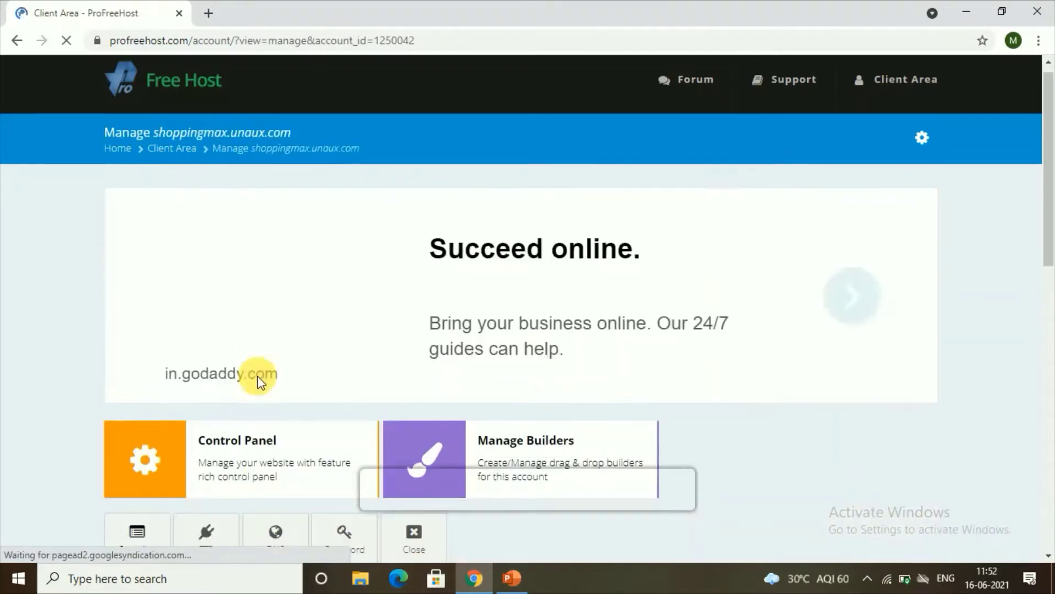
scroll(258, 382, "down", 4)
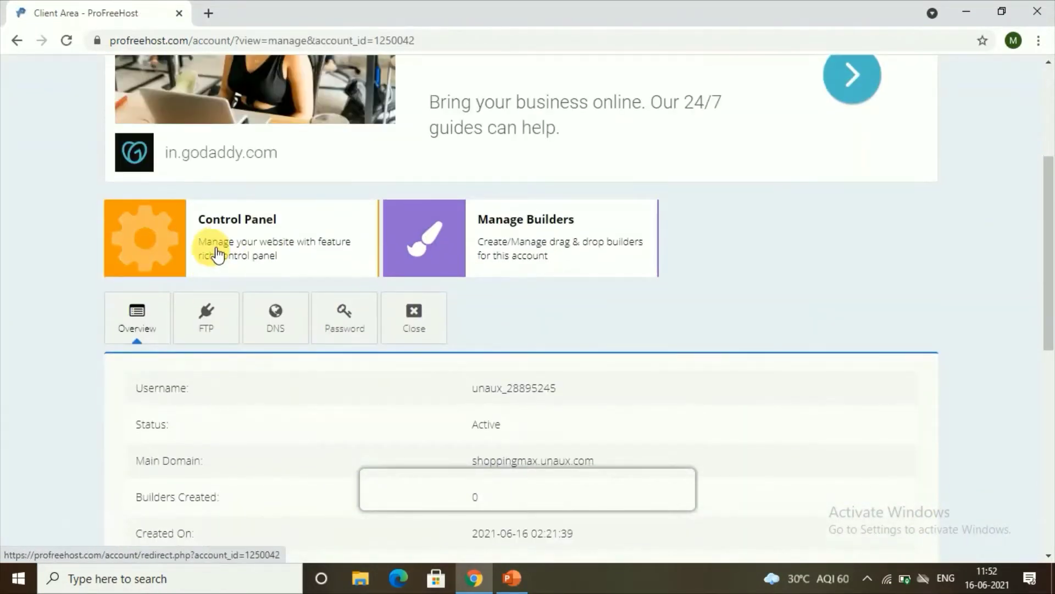
left_click(217, 254)
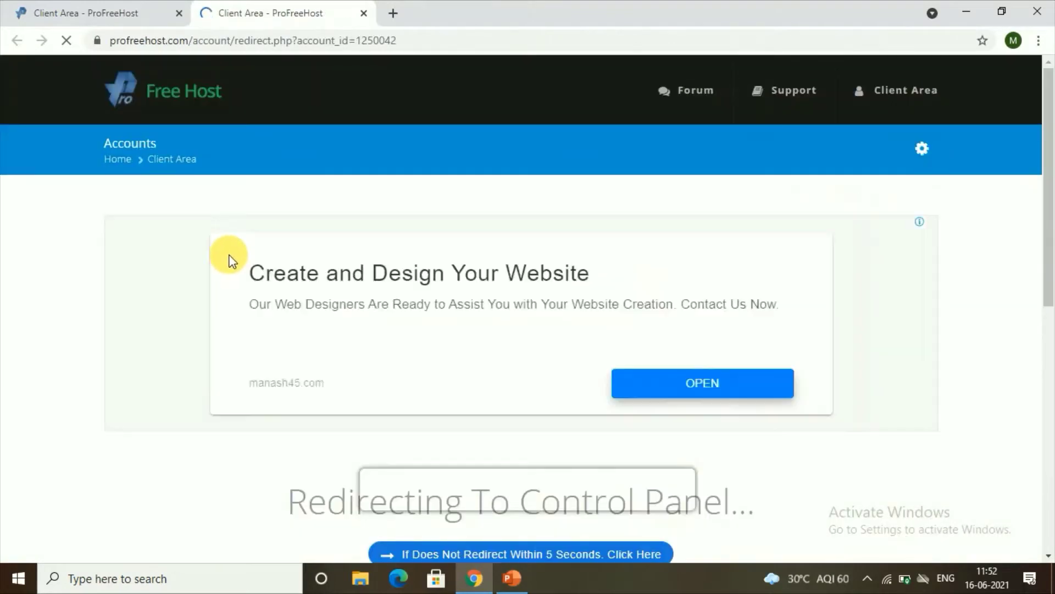
scroll(241, 254, "down", 7)
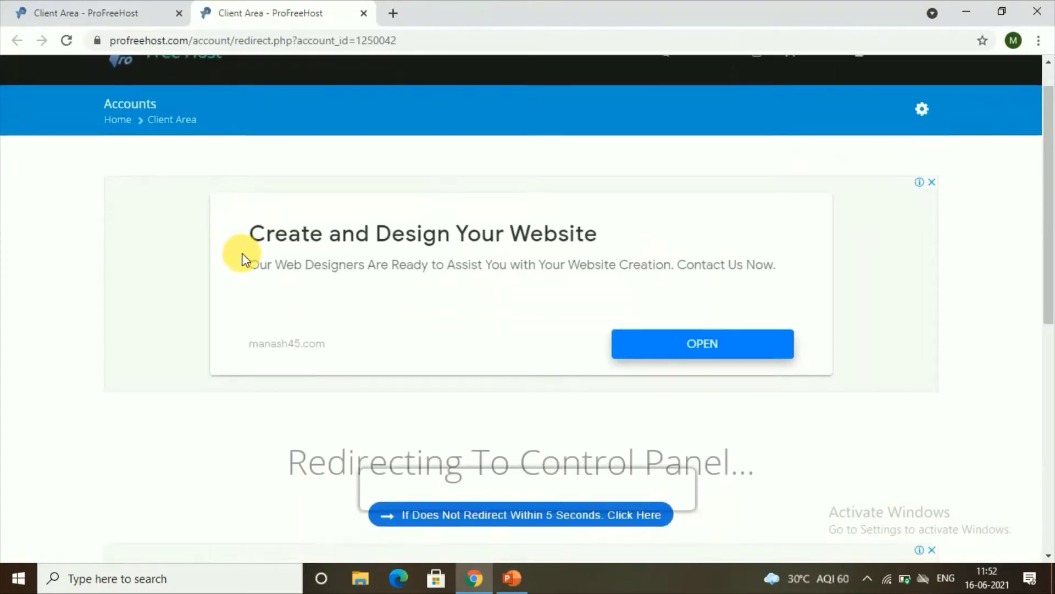
scroll(257, 248, "up", 3)
scroll(257, 251, "up", 4)
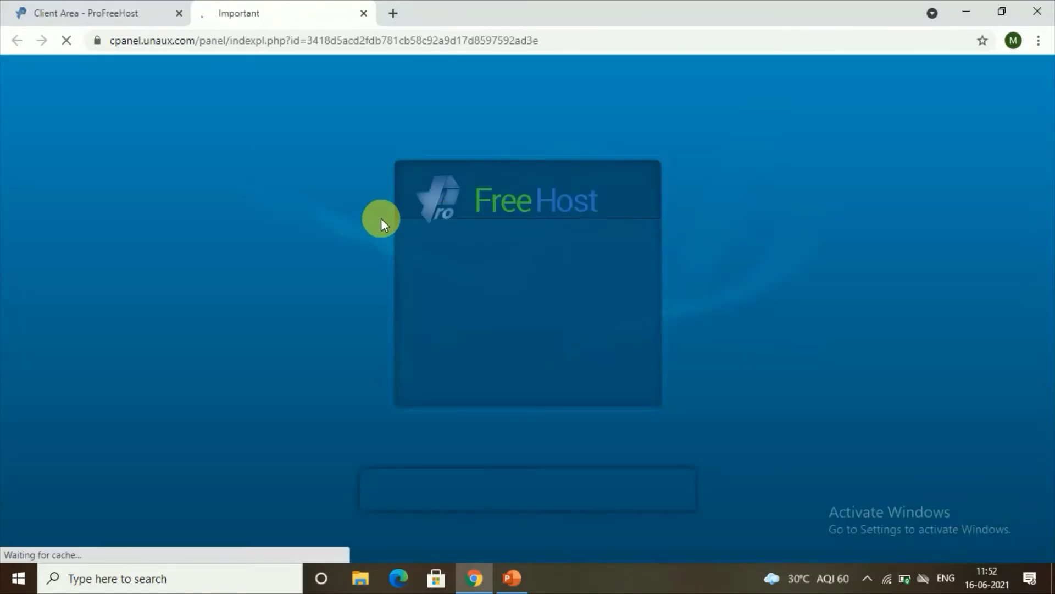
scroll(337, 330, "down", 2)
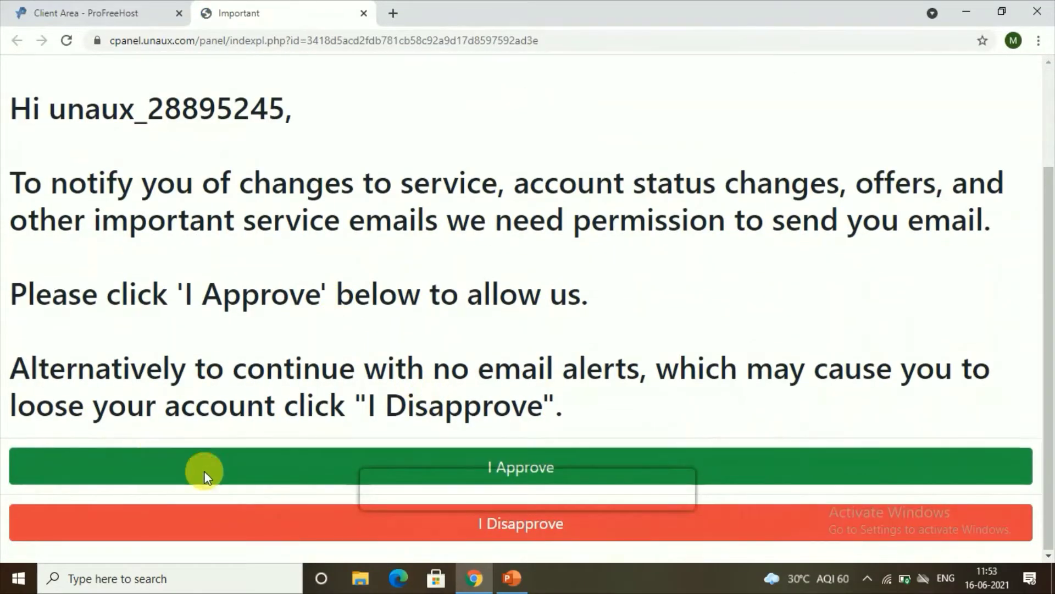
left_click(238, 470)
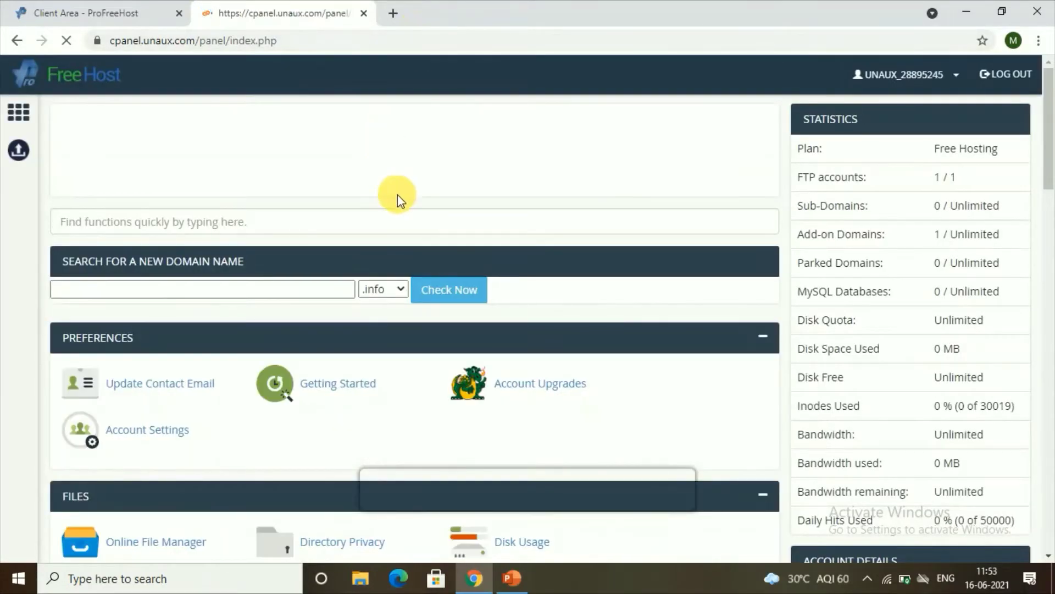
Open the Softaculous Apps Installer from the Software section and start a WordPress installation.
scroll(434, 252, "down", 6)
scroll(434, 251, "down", 4)
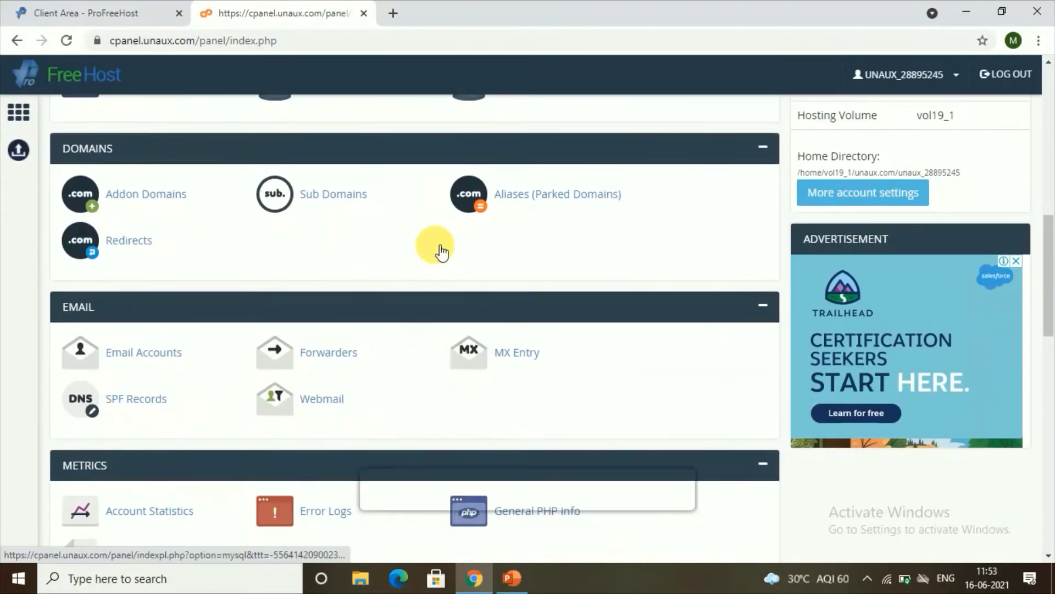
scroll(437, 242, "down", 10)
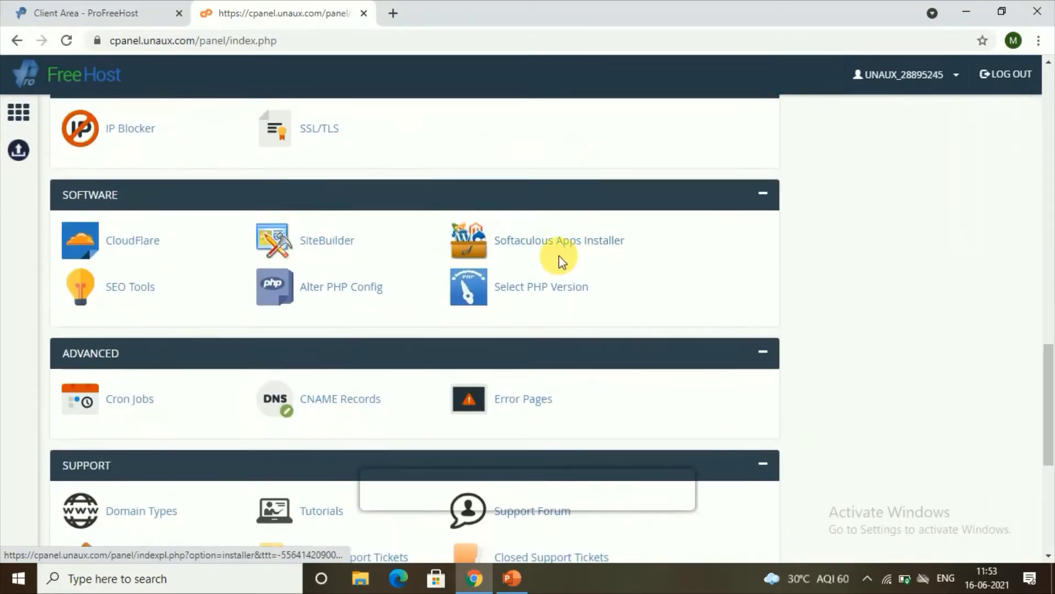
left_click(557, 240)
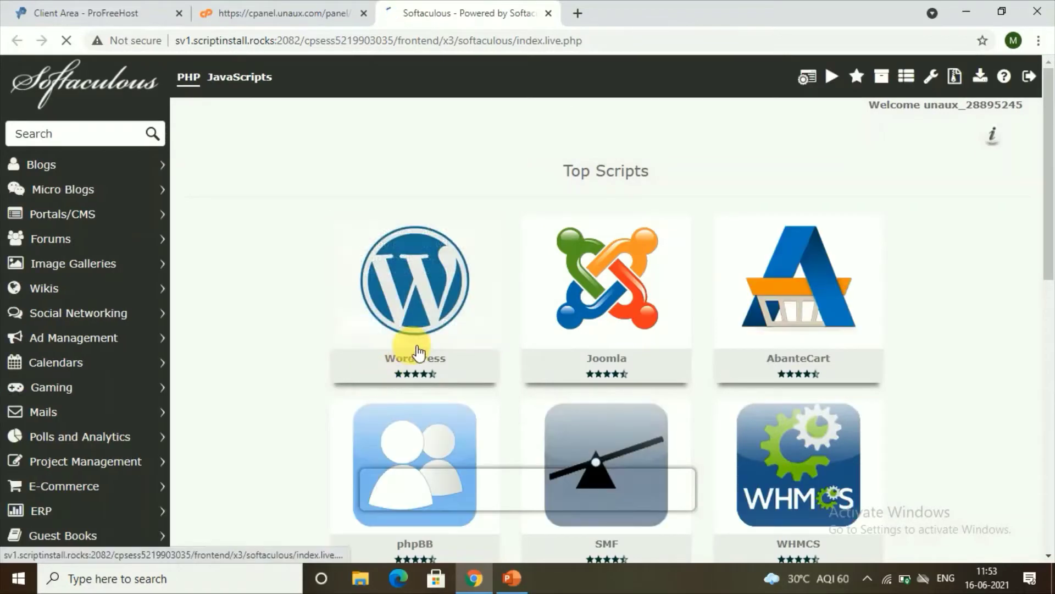
mouse_move(406, 346)
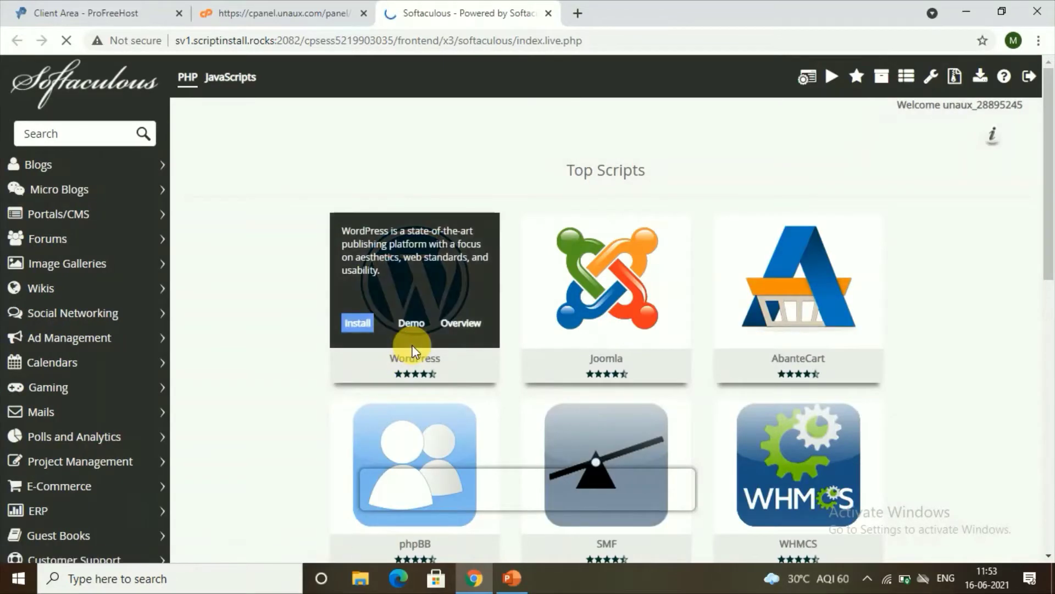
left_click(368, 328)
Set the site name to "shopping max" and the site description to "place for shopaholics" in the WordPress installation settings.
scroll(367, 329, "down", 5)
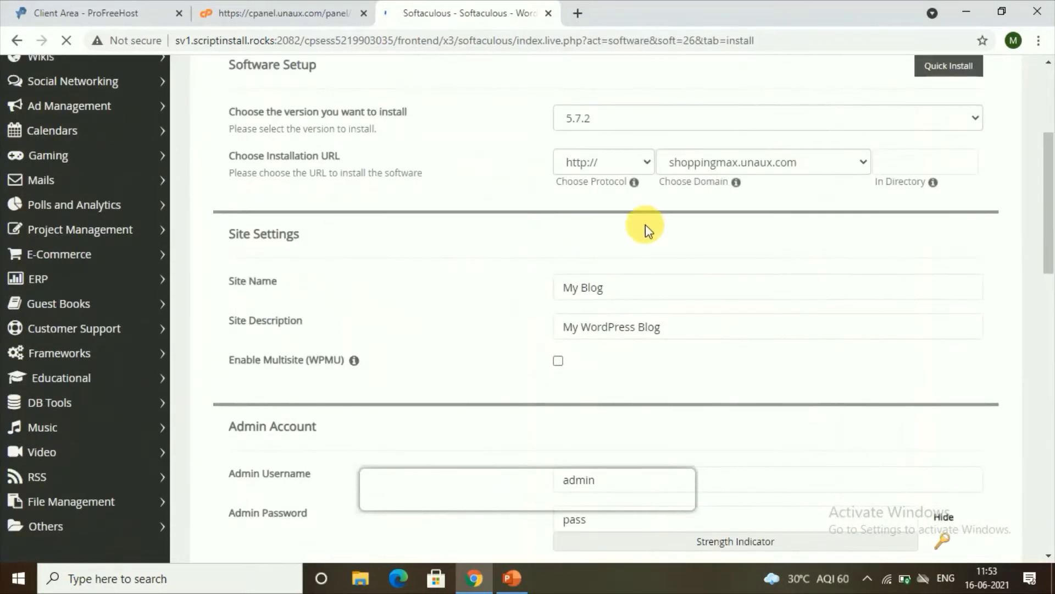
scroll(646, 224, "down", 3)
scroll(513, 224, "up", 3)
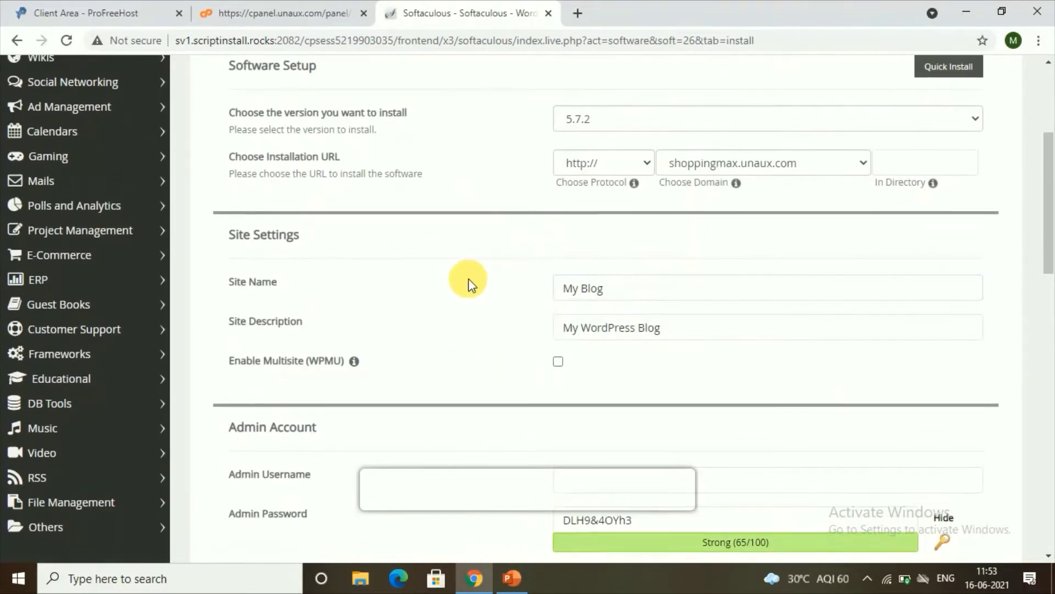
scroll(468, 278, "up", 3)
scroll(641, 377, "down", 3)
left_click(601, 285)
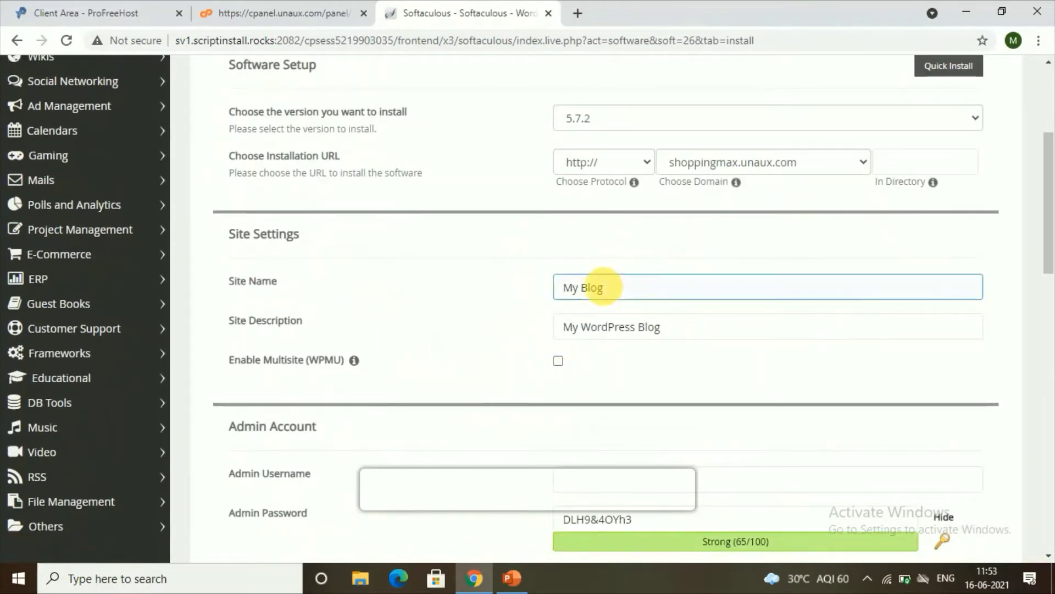
key("ctrl+a")
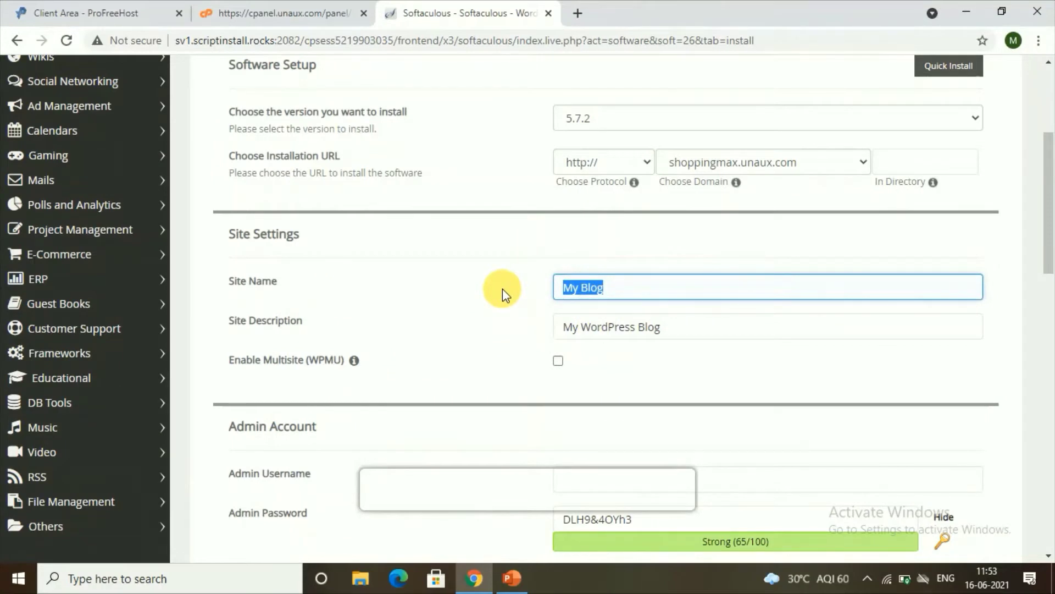
type("shopping")
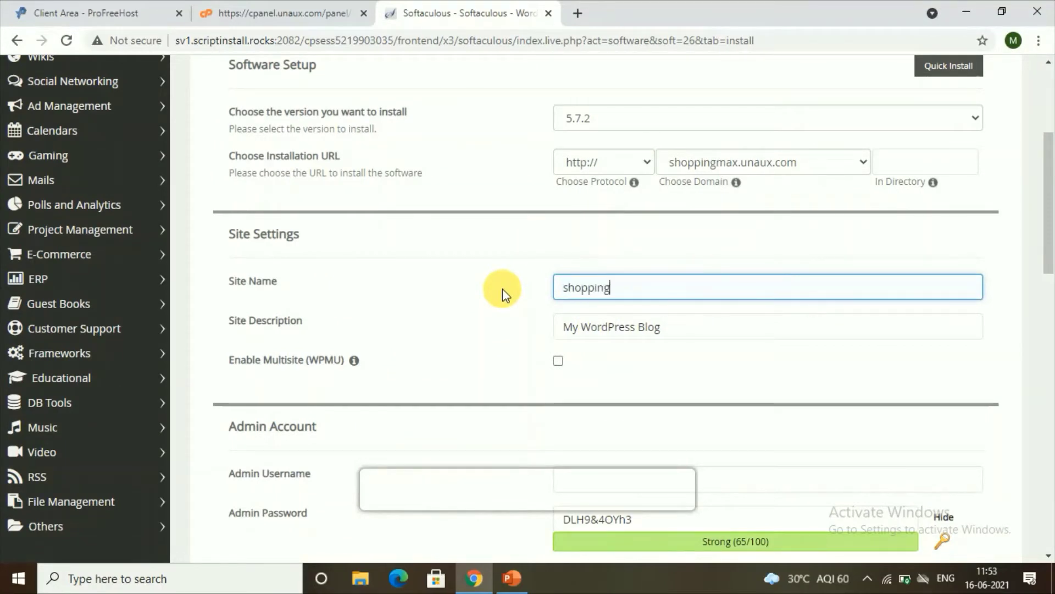
type(" max")
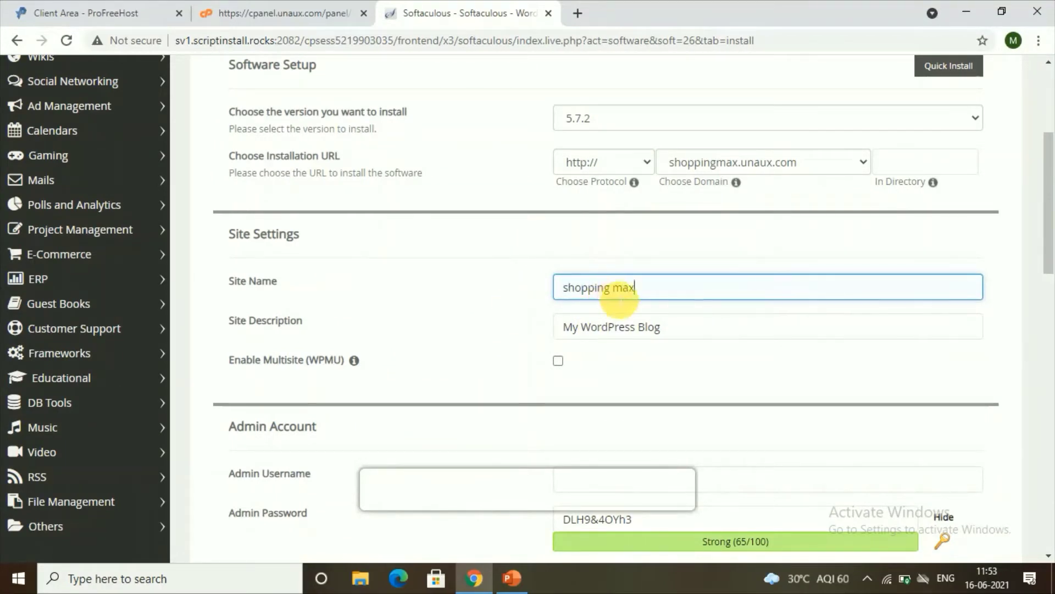
left_click_drag(671, 334, 533, 337)
key("BackSpace")
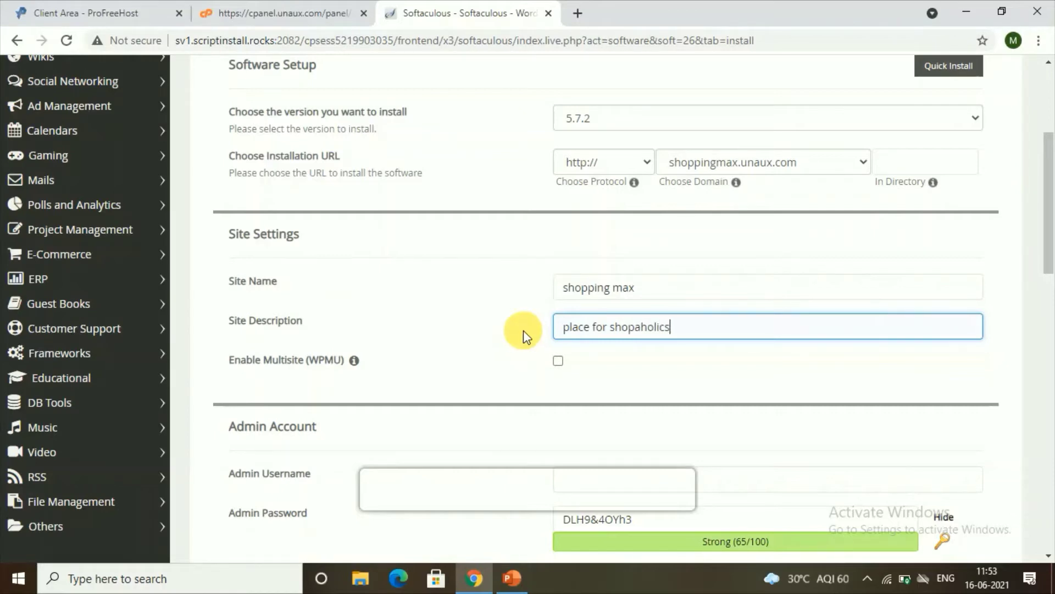
Fill in the admin username with the first saved suggestion, leaving the generated admin password in place.
scroll(555, 299, "down", 3)
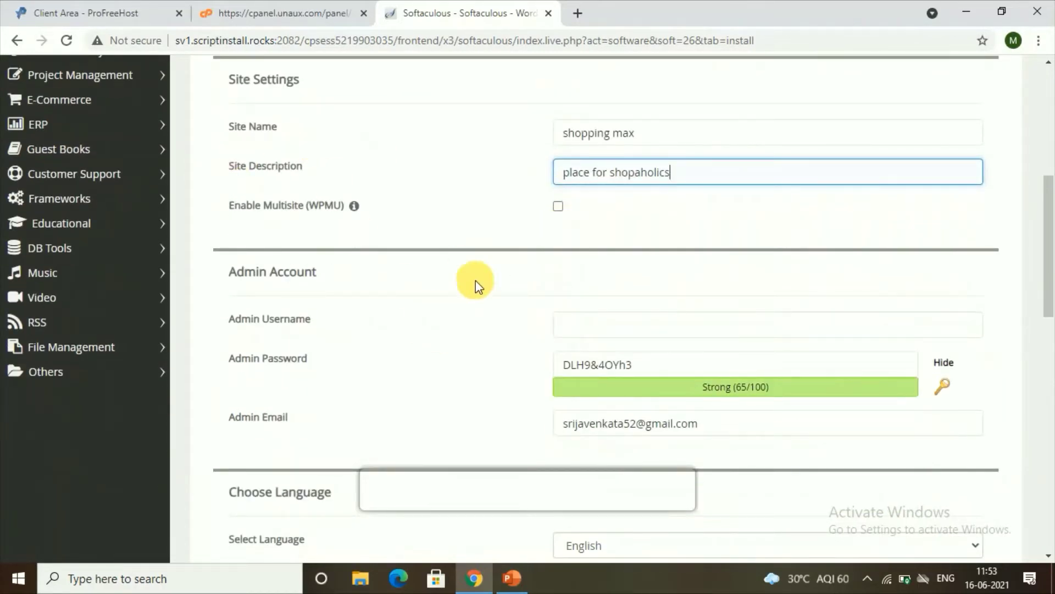
left_click(552, 326)
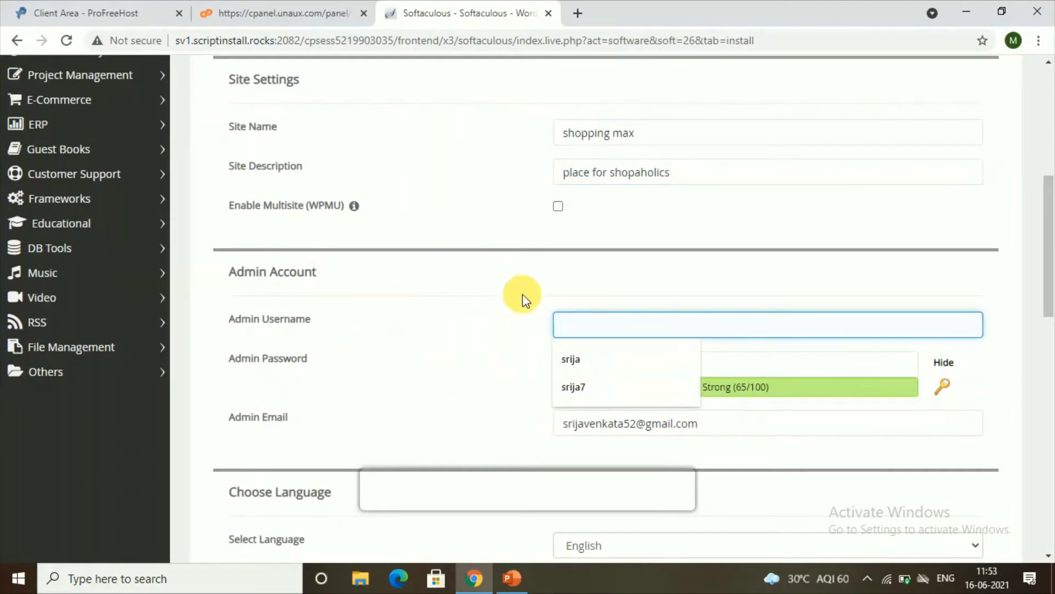
left_click(572, 363)
left_click(687, 365)
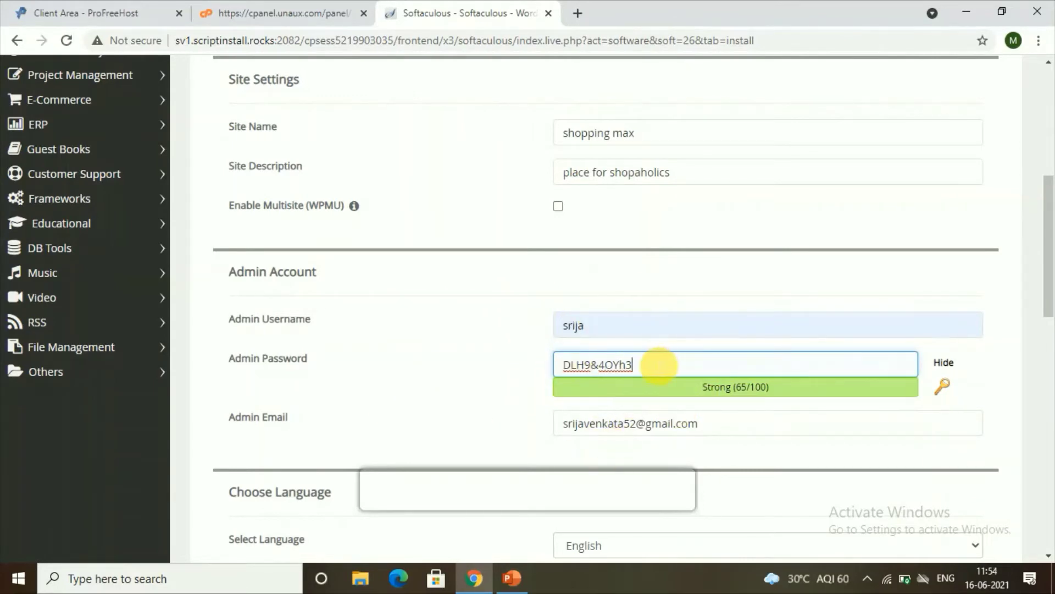
Install WordPress on shoppingmax.unaux.com without selecting a theme.
scroll(659, 362, "down", 1)
scroll(658, 366, "down", 8)
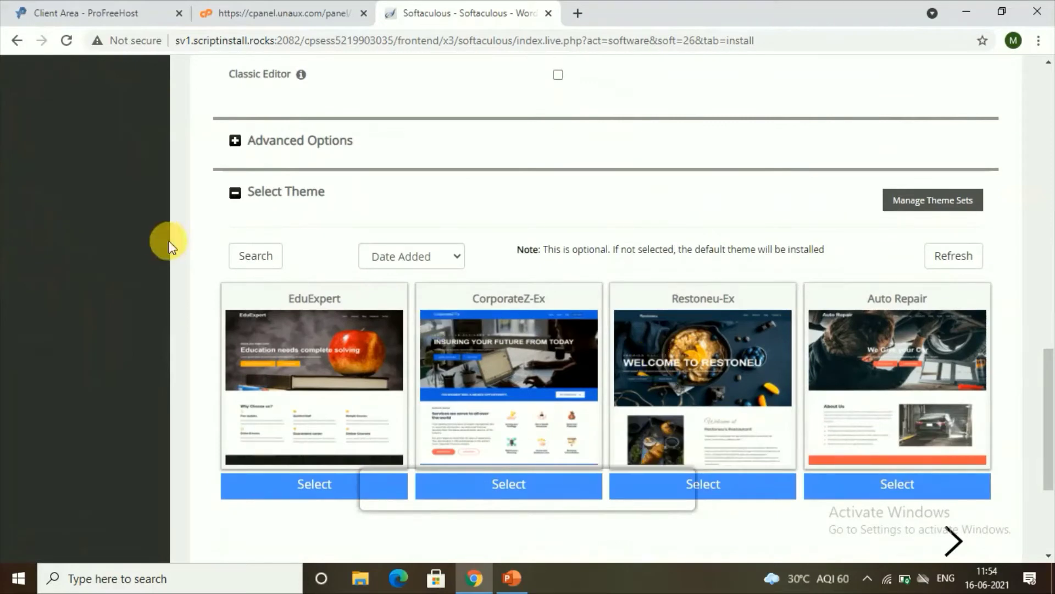
scroll(463, 210, "down", 1)
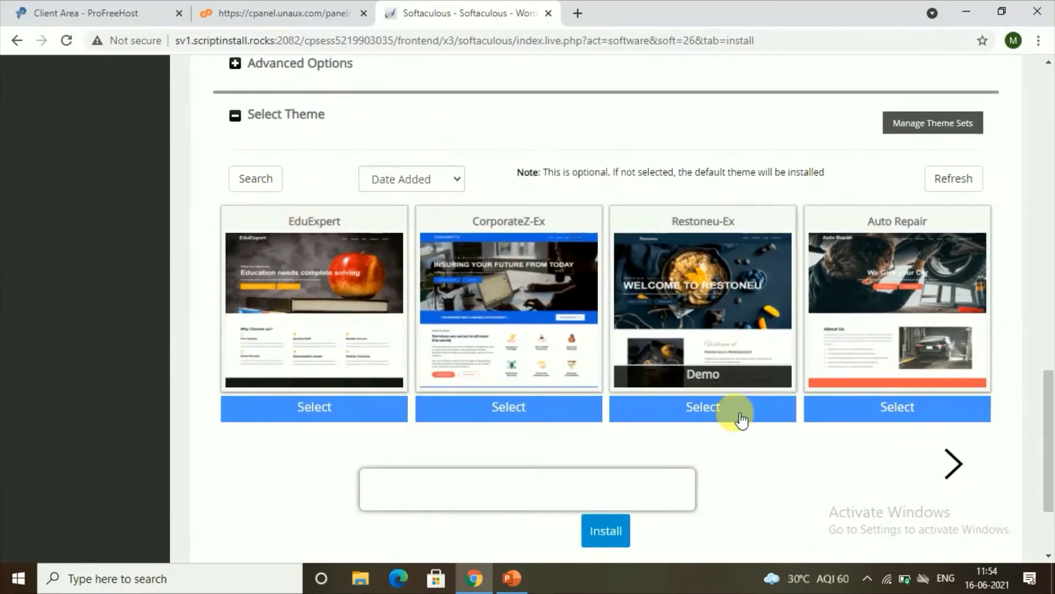
left_click(598, 547)
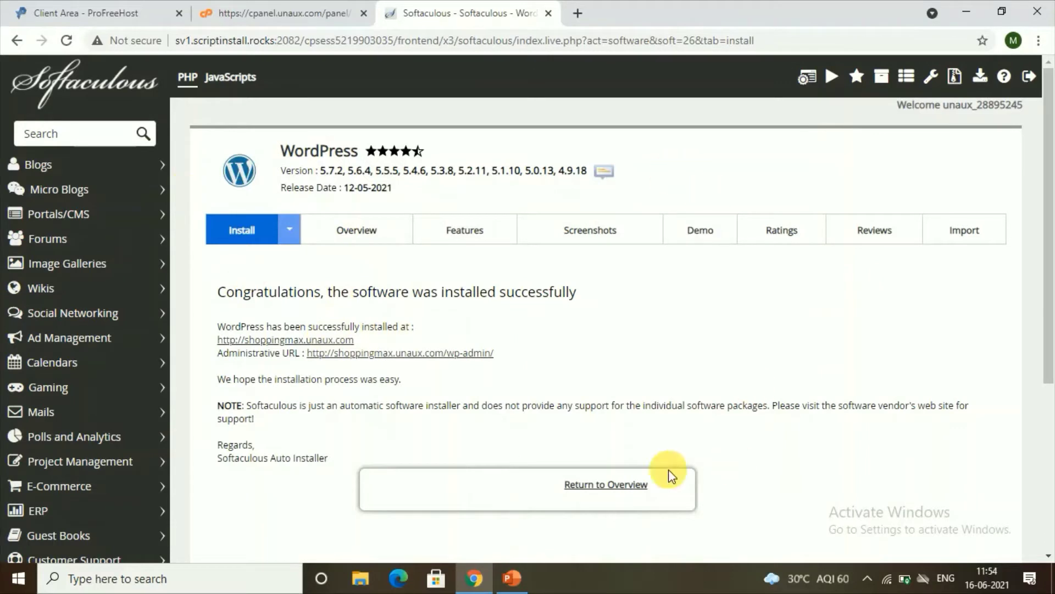
Open the installed shoppingmax.unaux.com site and its WordPress admin dashboard from the installation results.
left_click(285, 341)
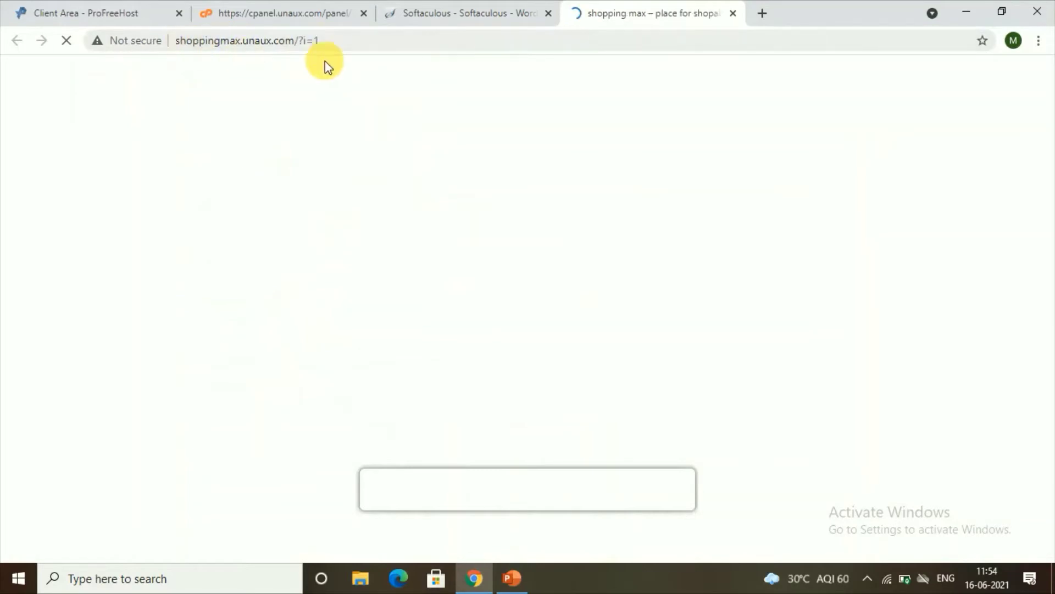
left_click(439, 11)
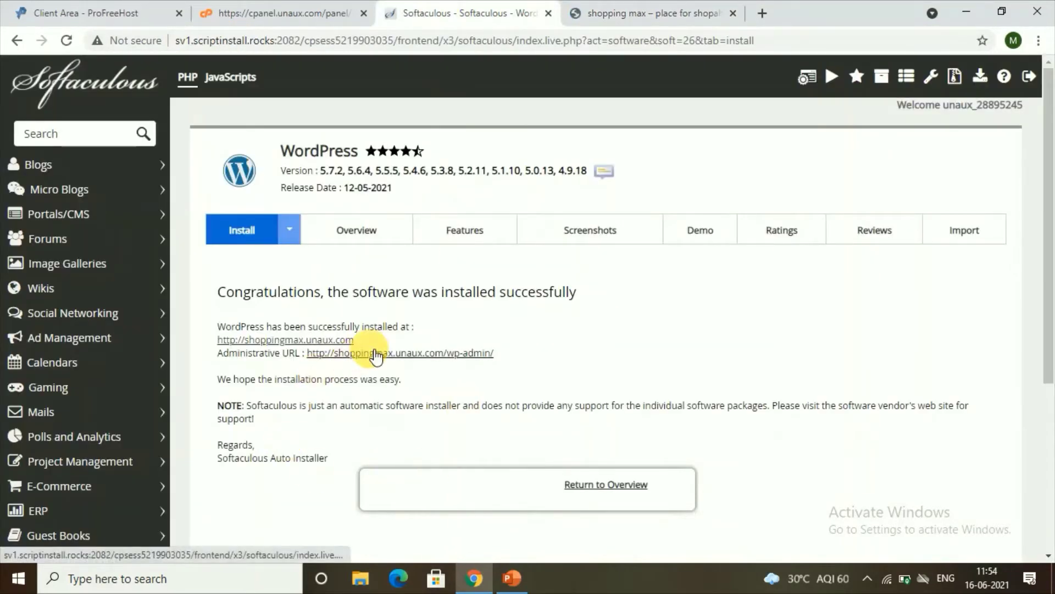
left_click(375, 354)
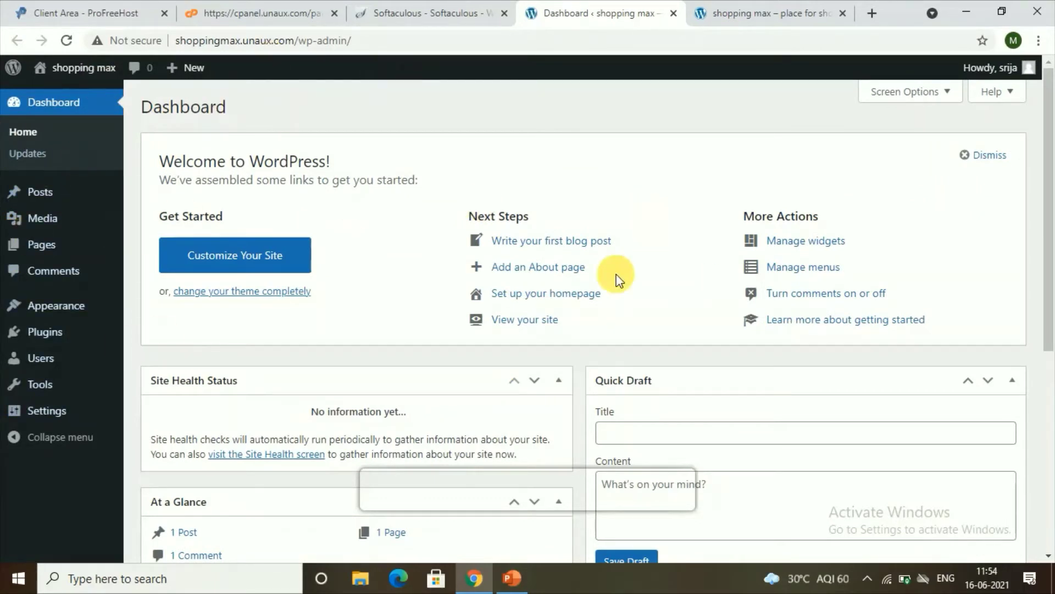
Look over the live shopping max front page and return to its WordPress dashboard.
left_click(831, 11)
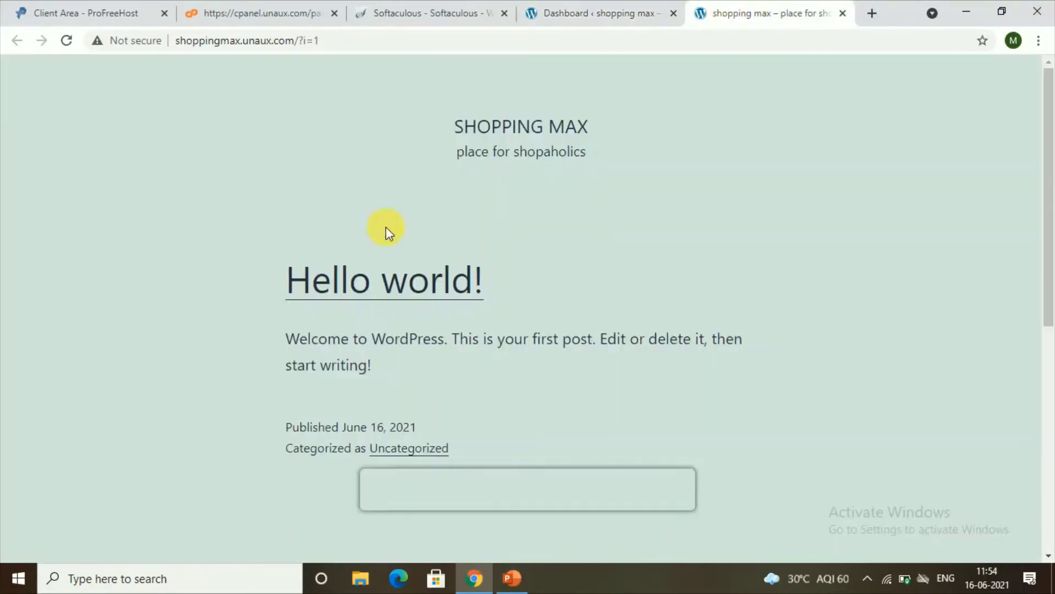
scroll(231, 264, "down", 3)
scroll(647, 260, "up", 3)
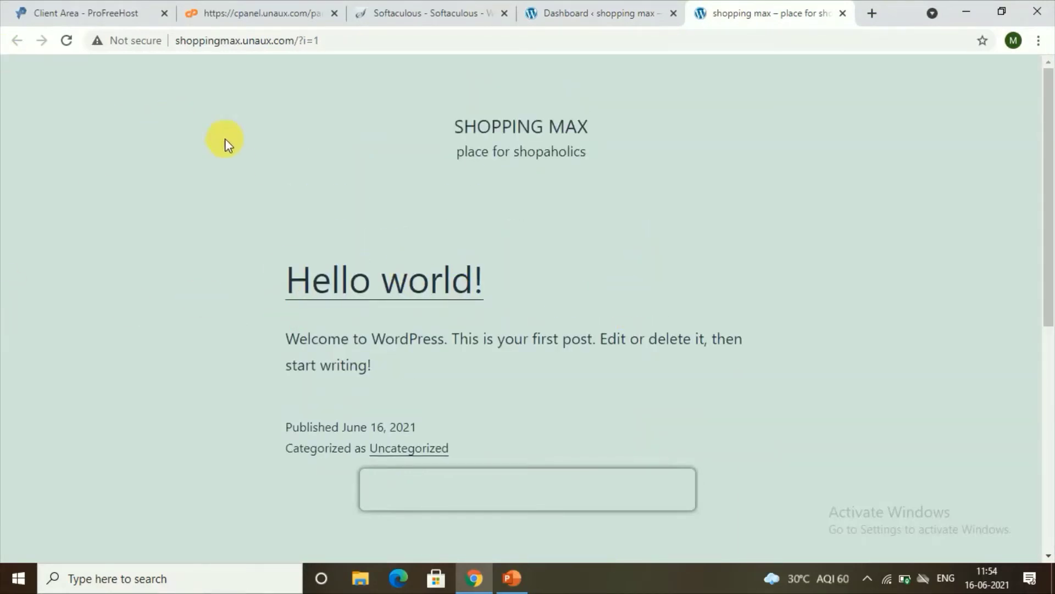
left_click(577, 8)
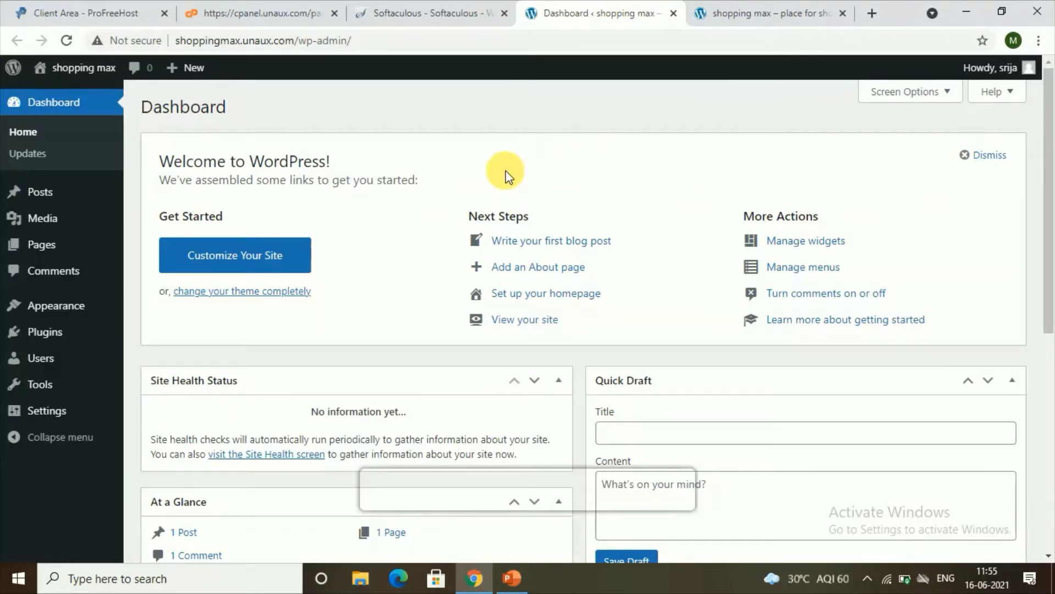
left_click(736, 11)
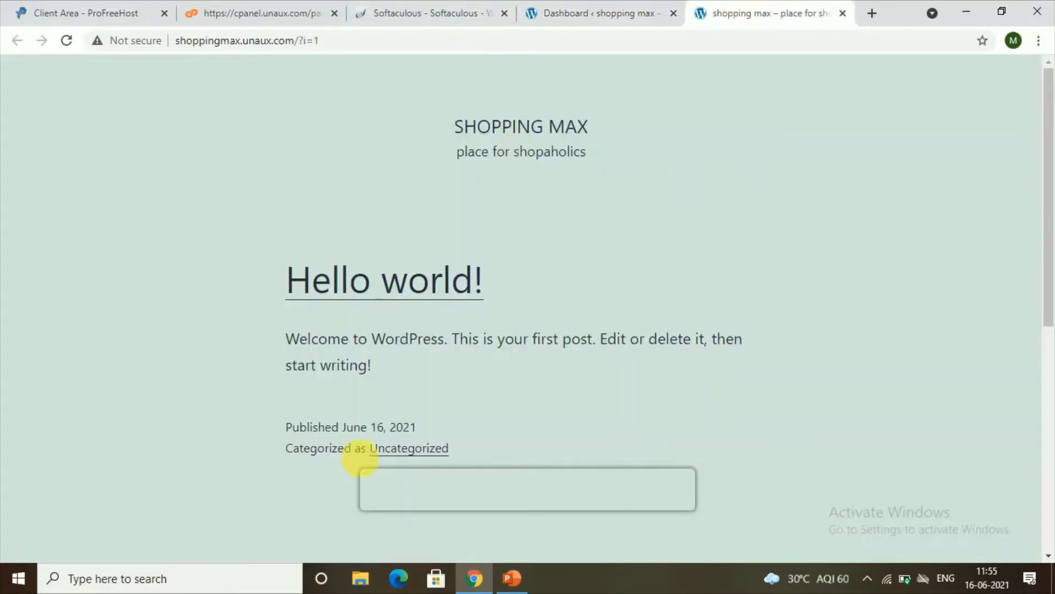
left_click(566, 11)
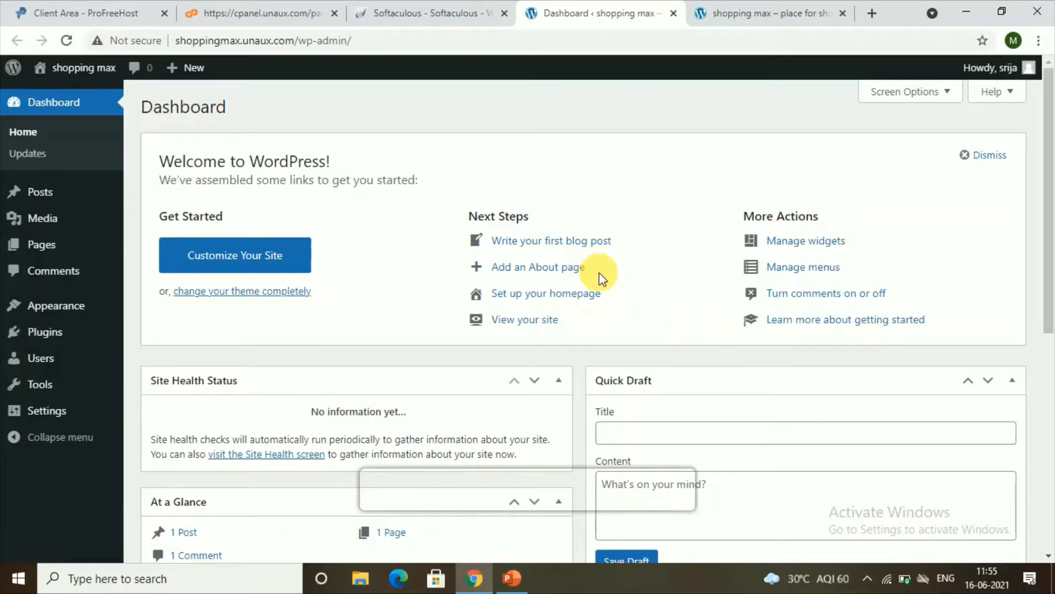
Search the new themes for "astra", then install and activate the Astra theme.
mouse_move(16, 306)
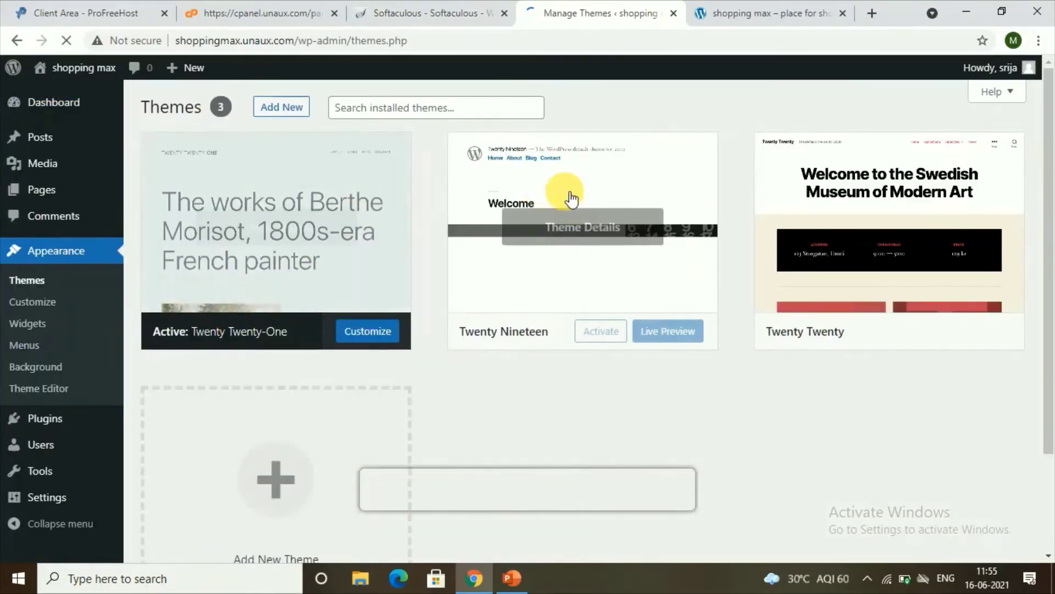
left_click(290, 120)
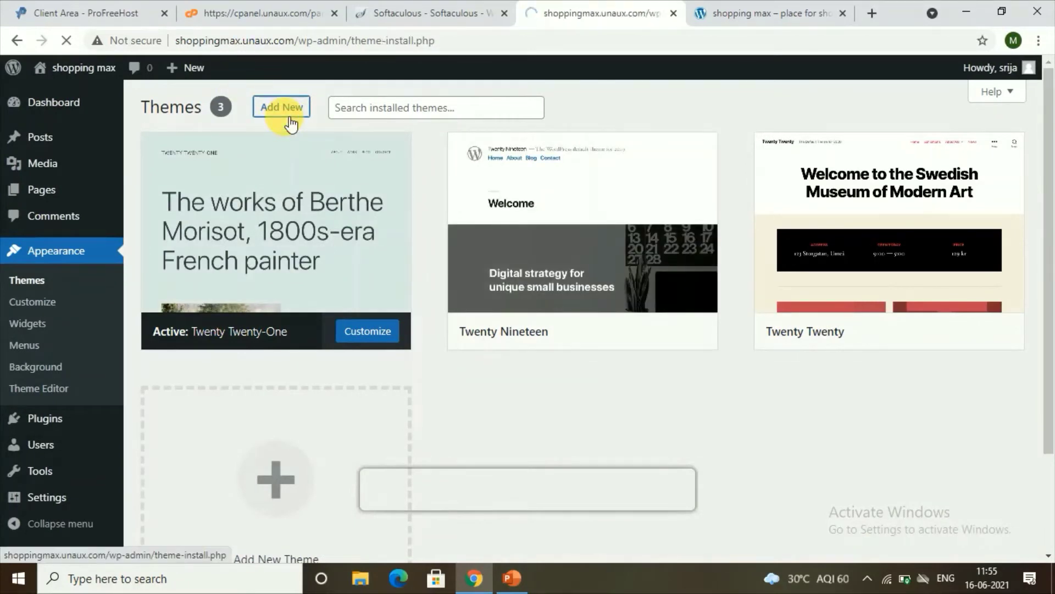
left_click(851, 151)
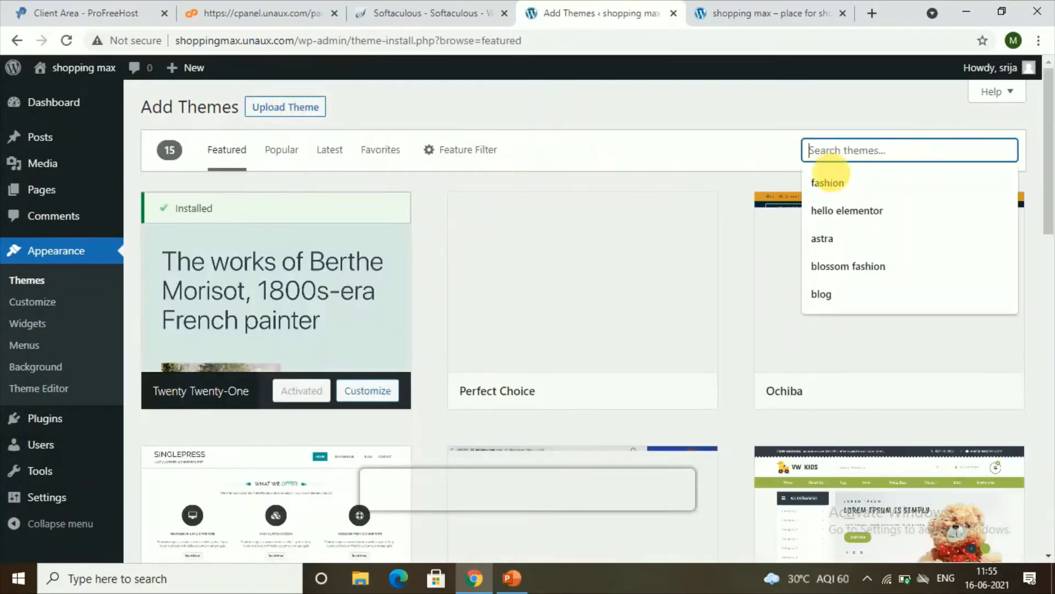
left_click(839, 245)
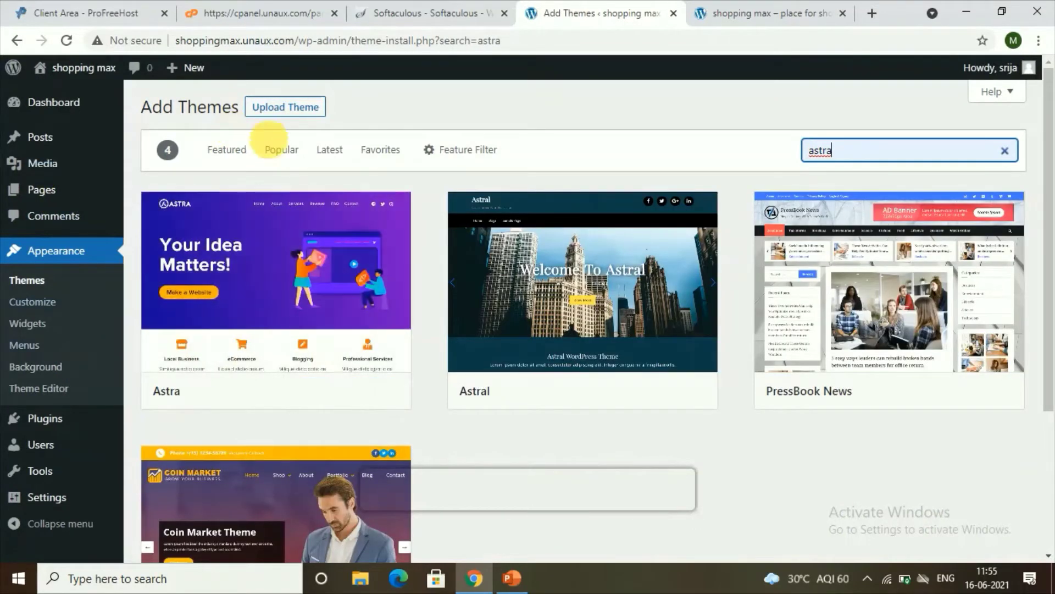
left_click(319, 389)
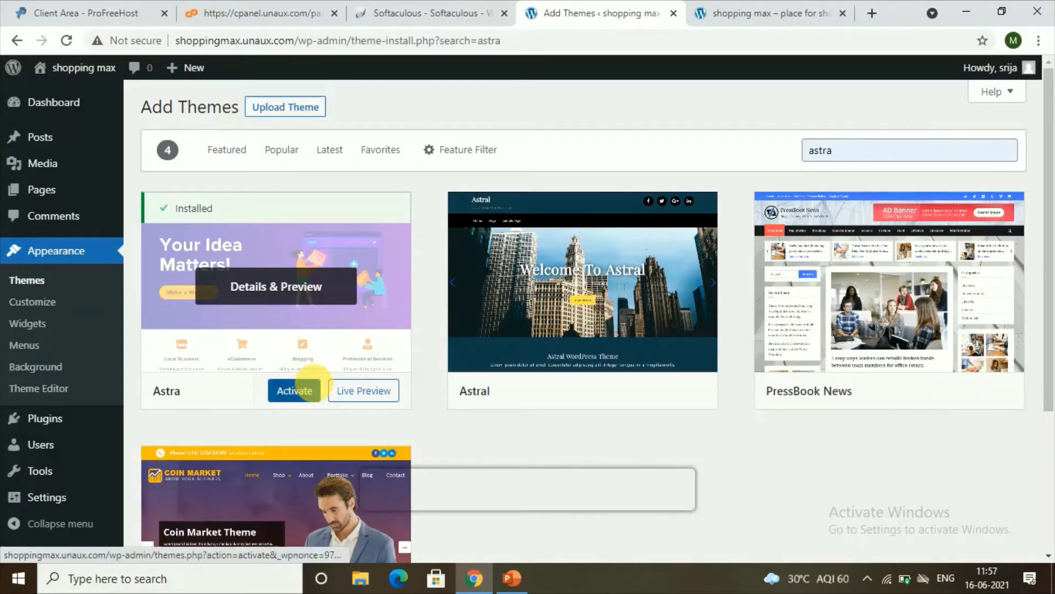
left_click(319, 390)
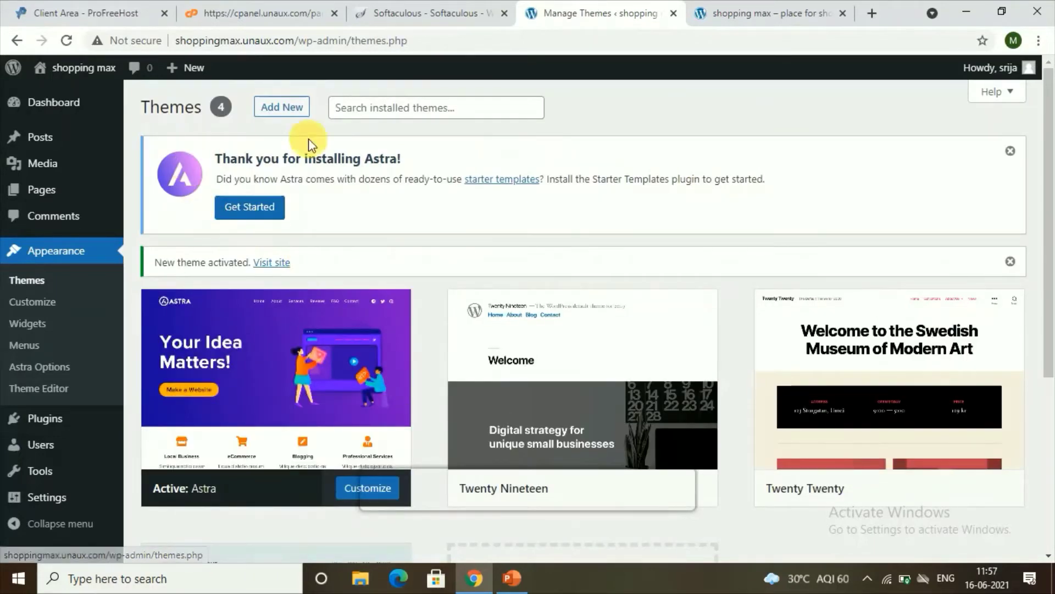
Get started with Astra's starter templates using the Elementor page builder, and open the Online Health Coach template.
left_click(248, 207)
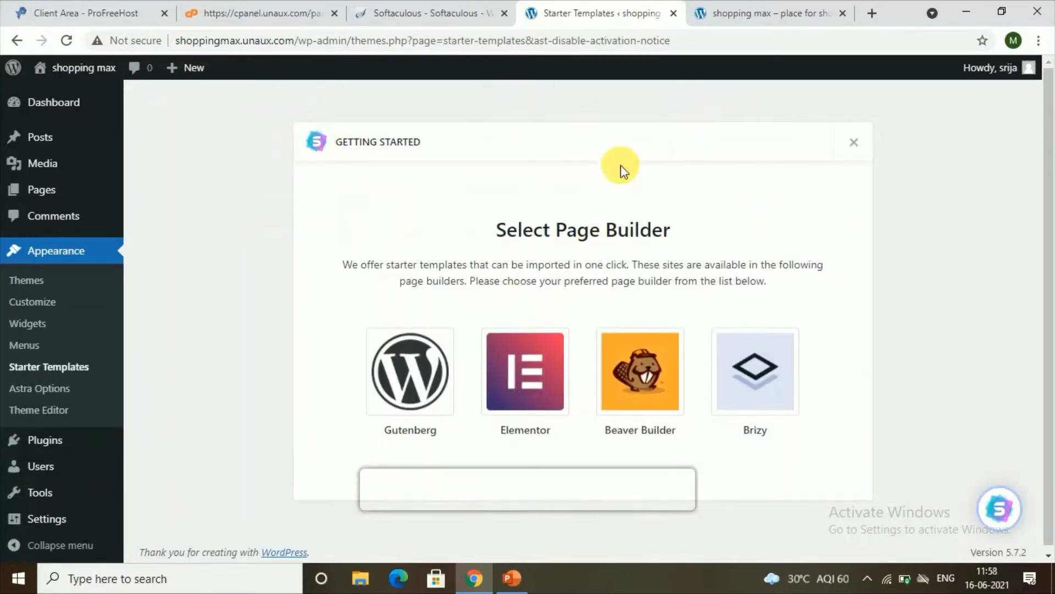
left_click(537, 377)
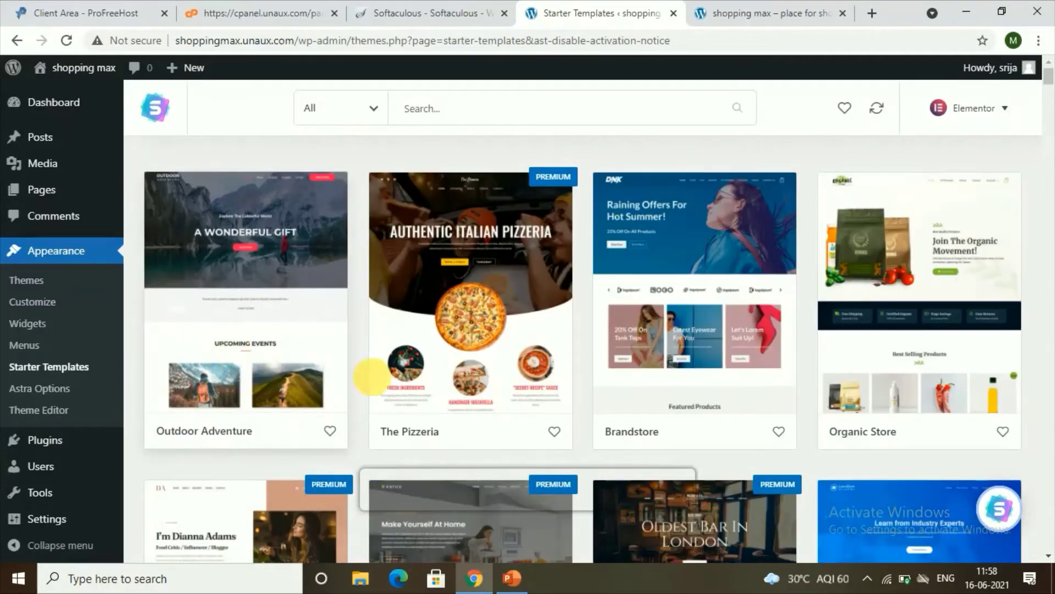
scroll(439, 330, "down", 3)
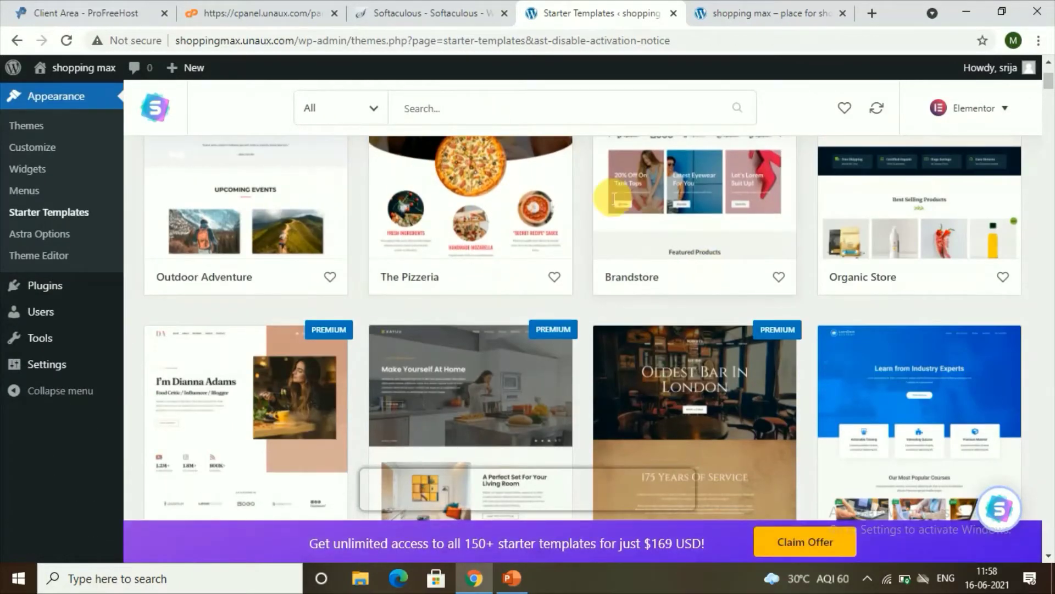
scroll(471, 242, "up", 3)
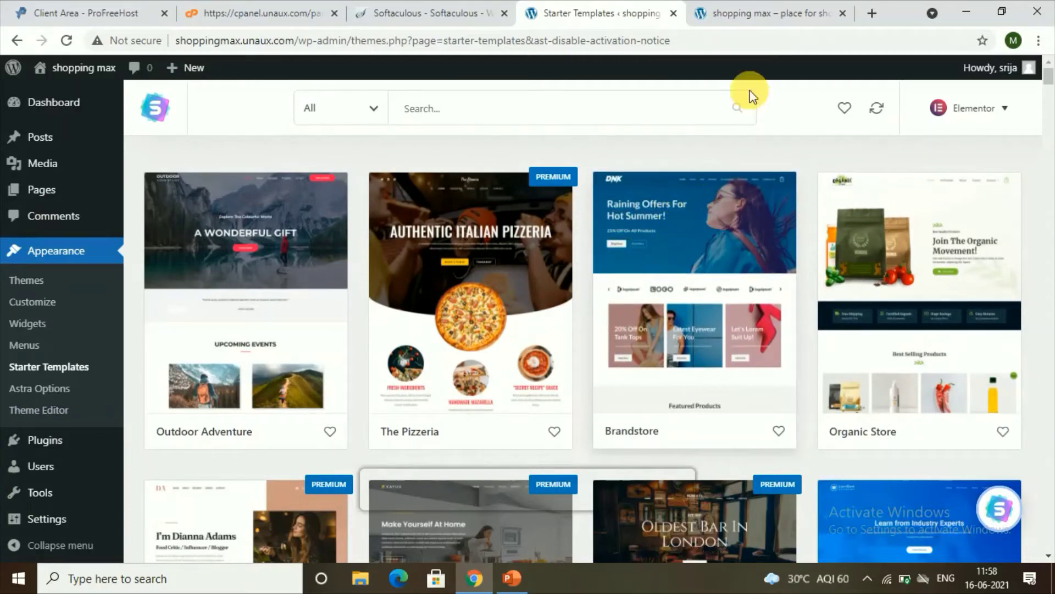
scroll(687, 259, "down", 3)
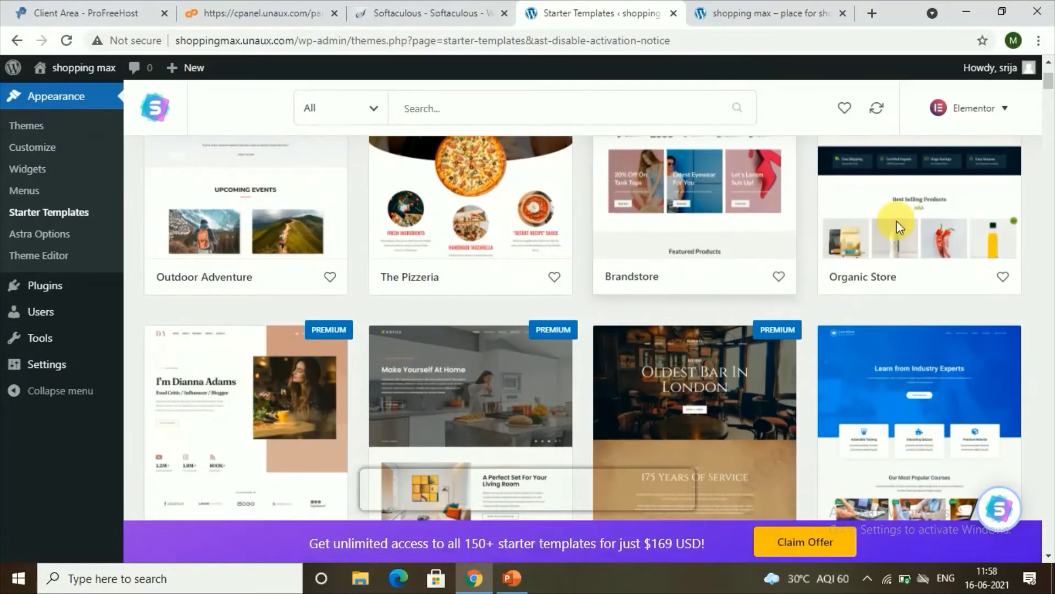
scroll(667, 275, "down", 8)
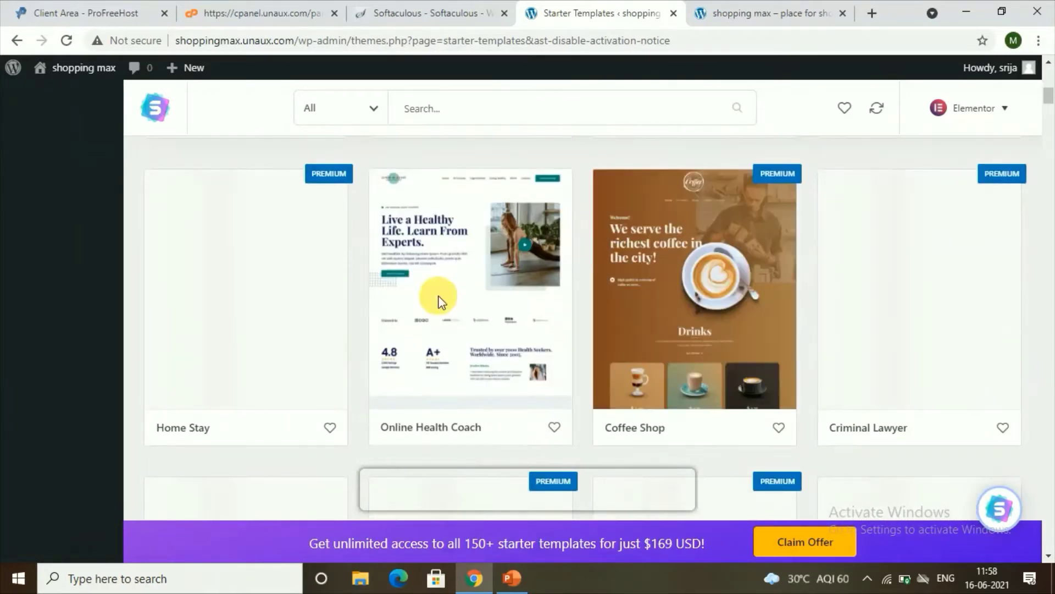
left_click(469, 305)
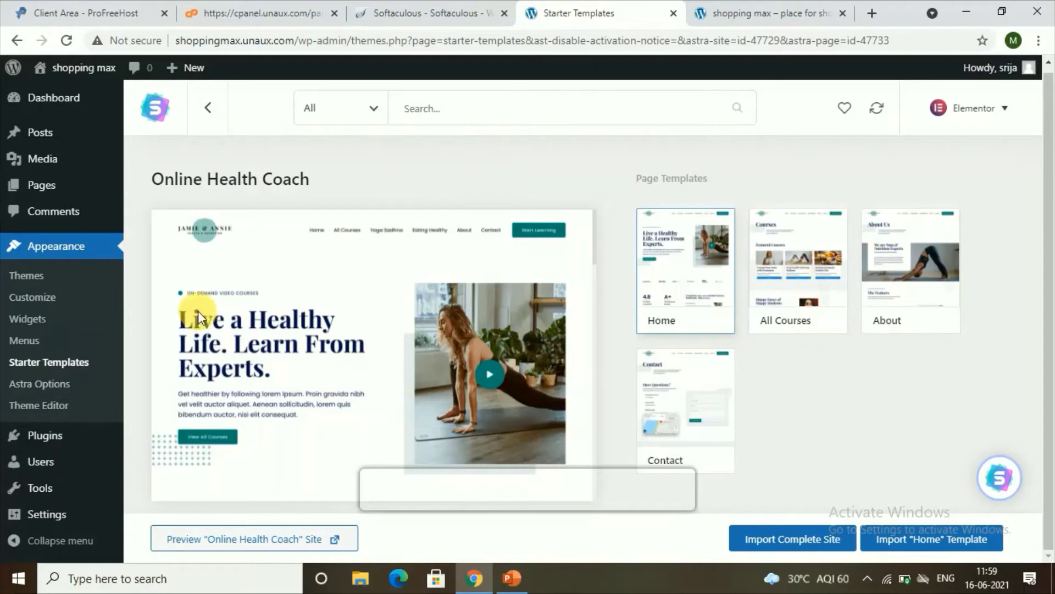
Preview the All Courses, About and Contact pages of the Online Health Coach template.
left_click(787, 268)
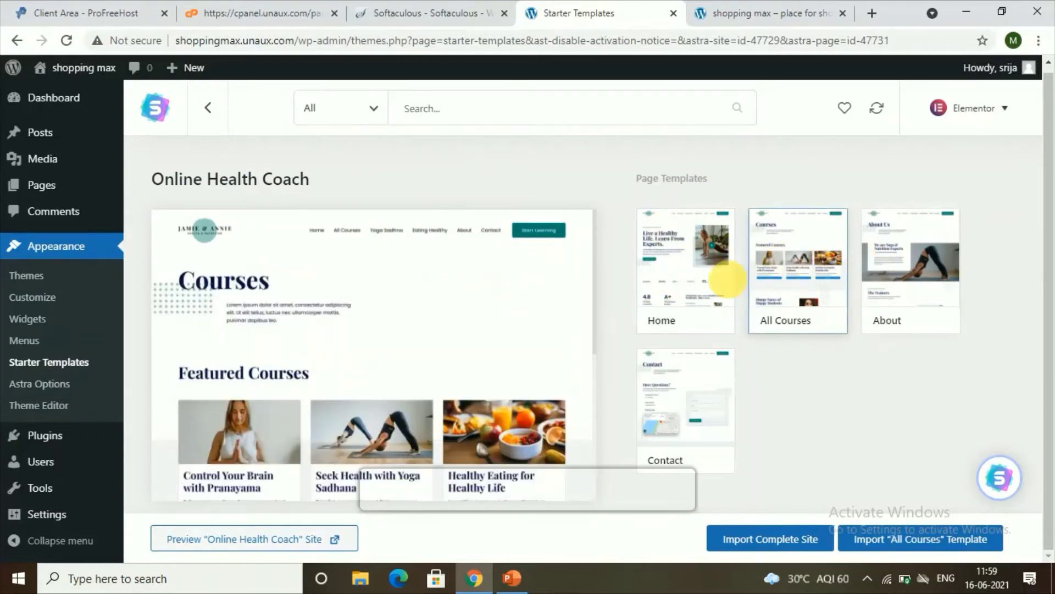
left_click(915, 272)
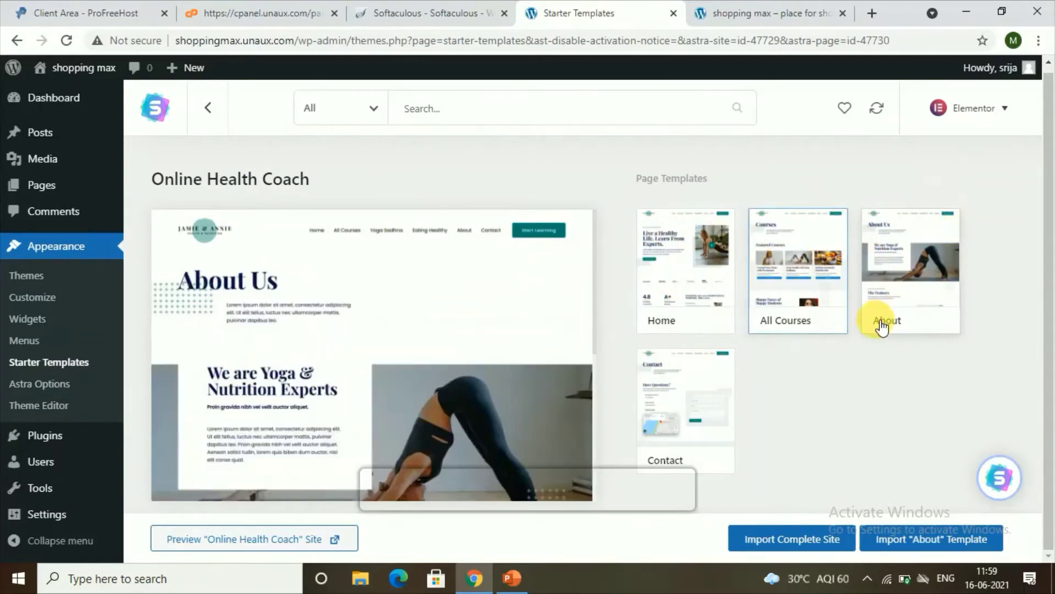
left_click(690, 374)
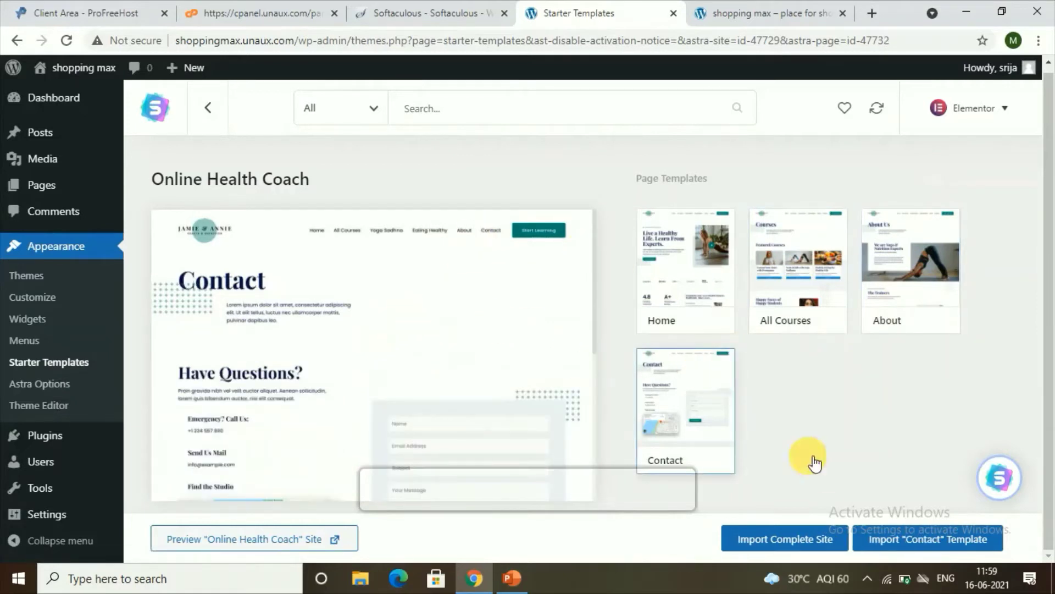
Import the complete Online Health Coach site as a Beginner building for Myself/My company, skipping the premium plugins and the contact details.
left_click(773, 539)
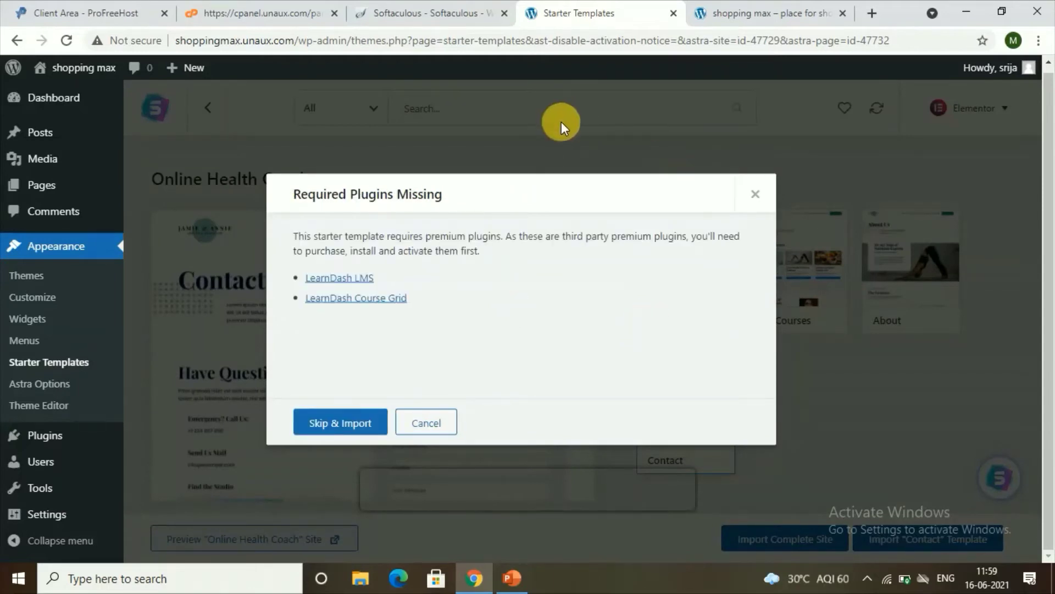
left_click(324, 421)
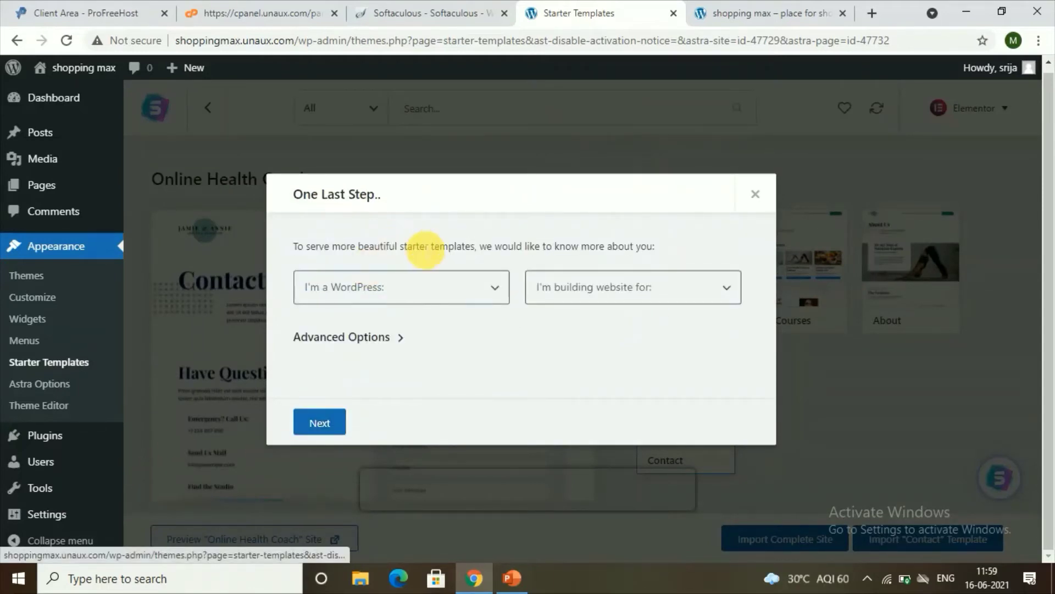
left_click(448, 293)
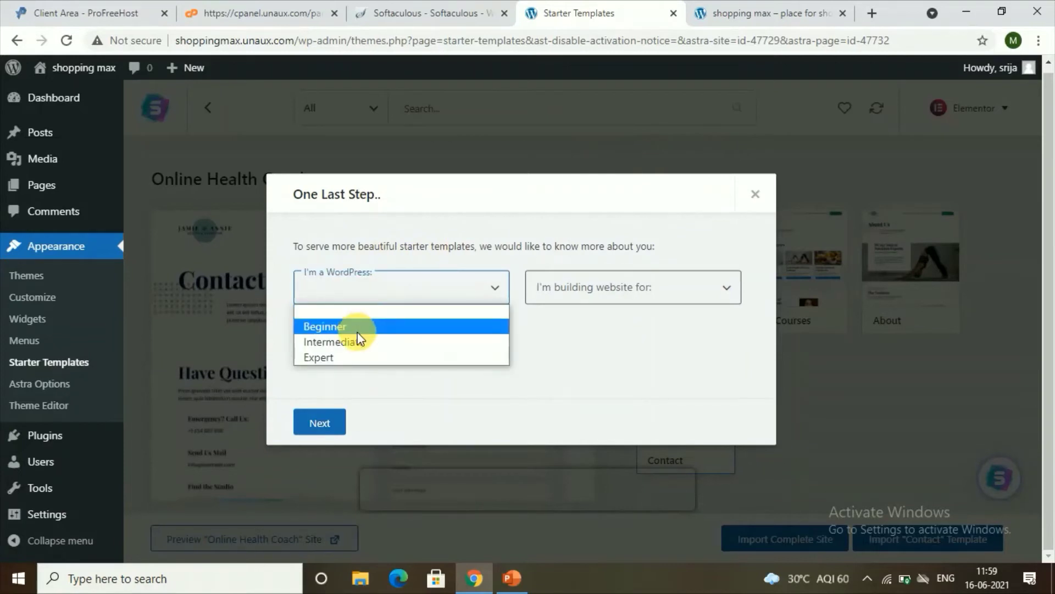
left_click(358, 329)
left_click(544, 297)
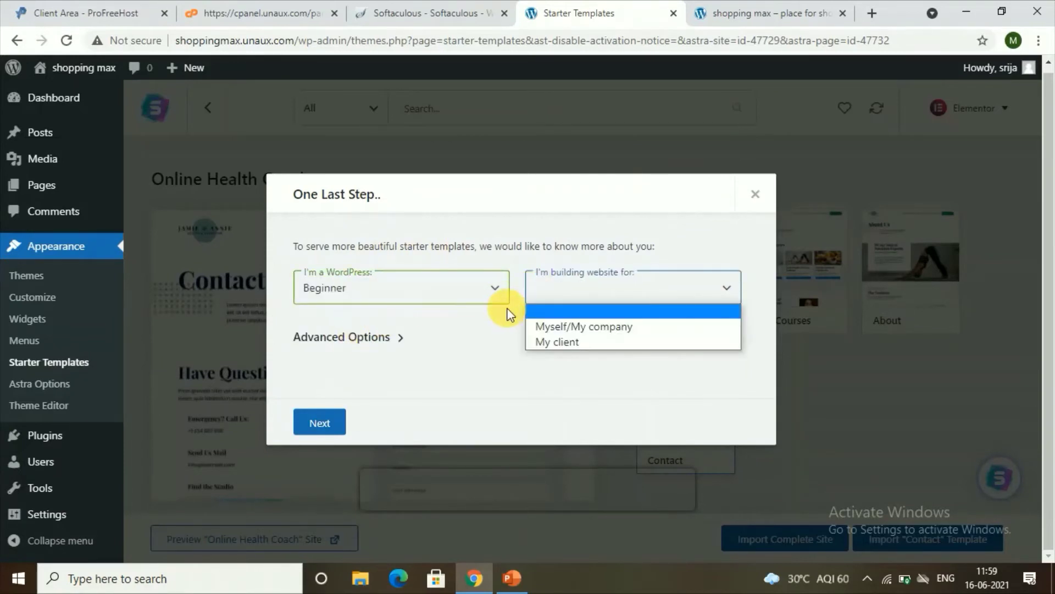
left_click(529, 326)
left_click(319, 424)
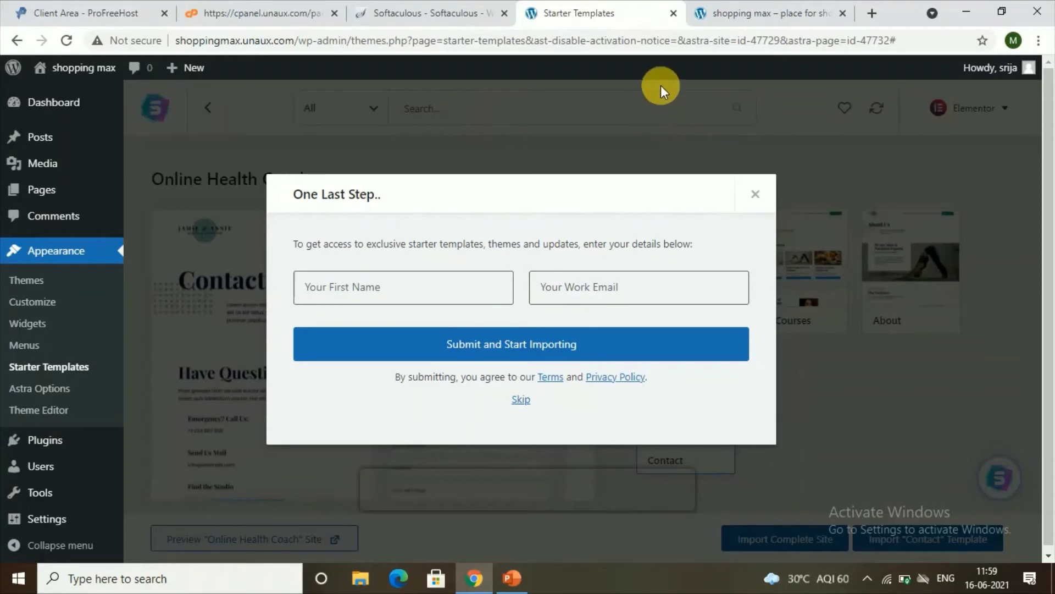
left_click(532, 404)
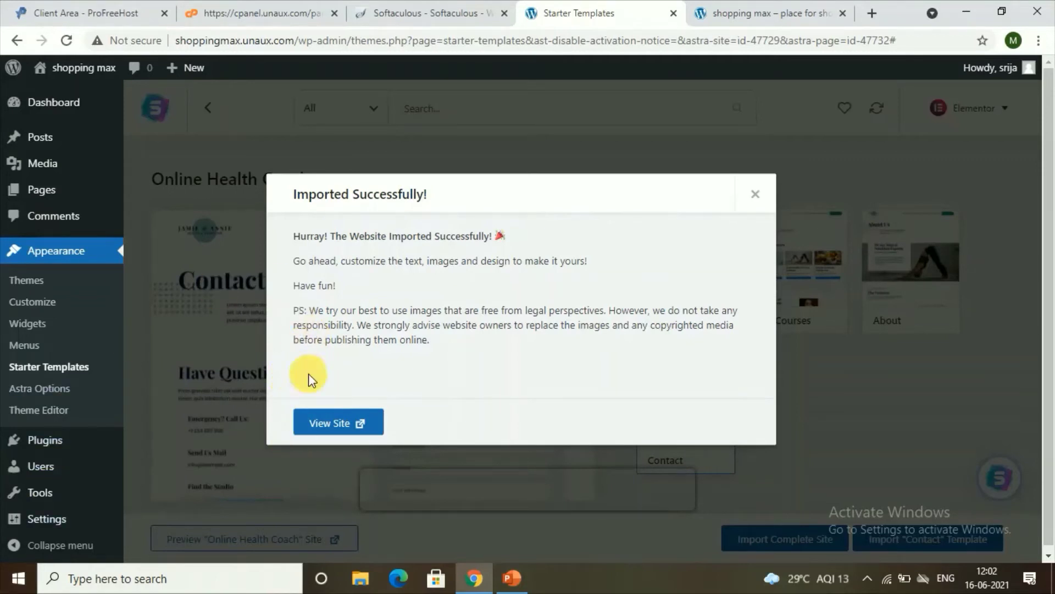
Reload the live shopping max site and look over the imported home page.
left_click(696, 11)
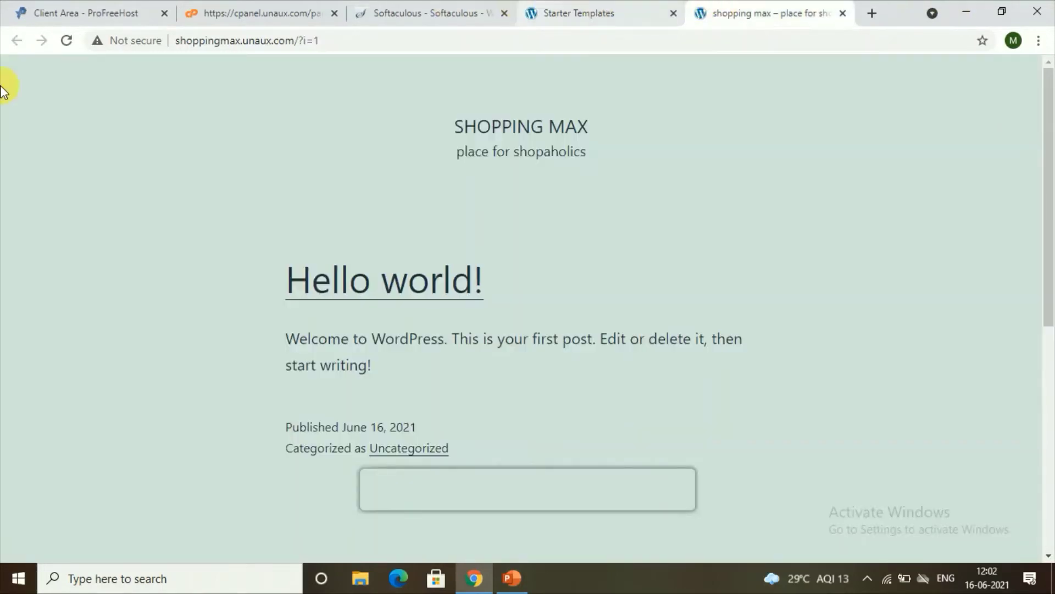
left_click(67, 40)
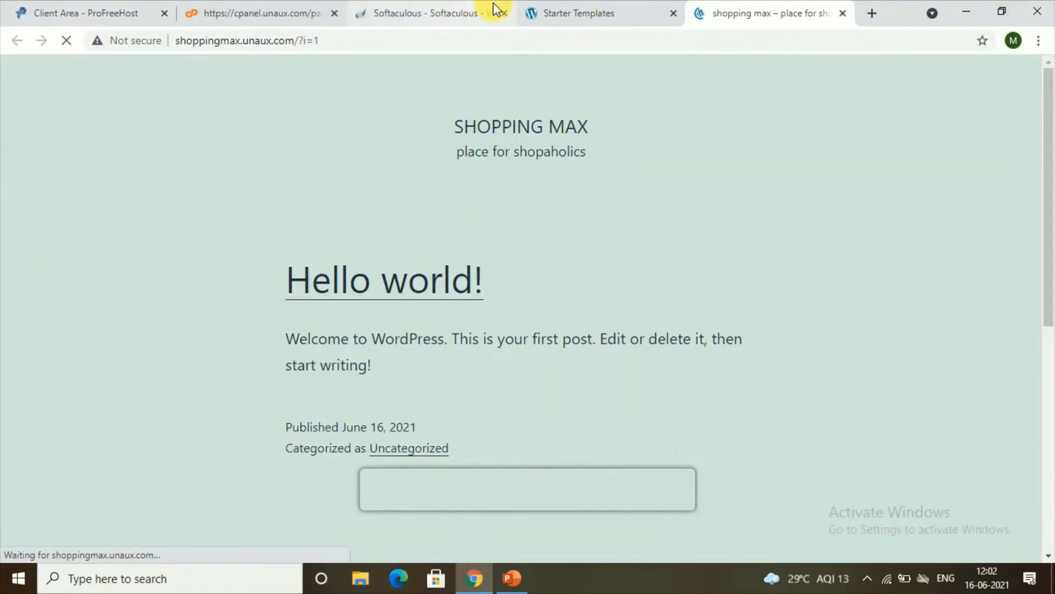
scroll(487, 193, "down", 9)
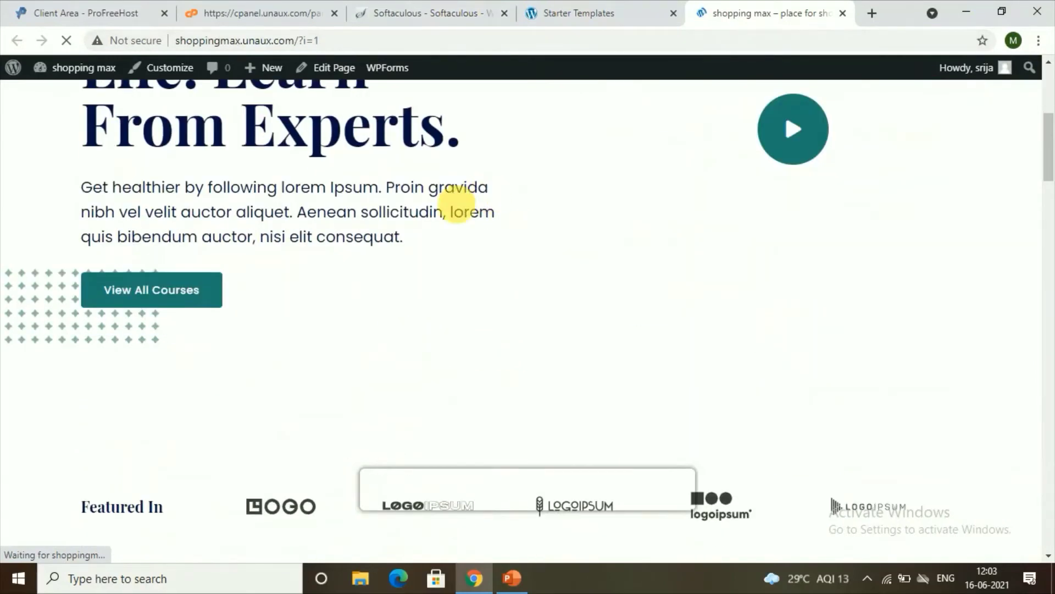
scroll(511, 259, "up", 10)
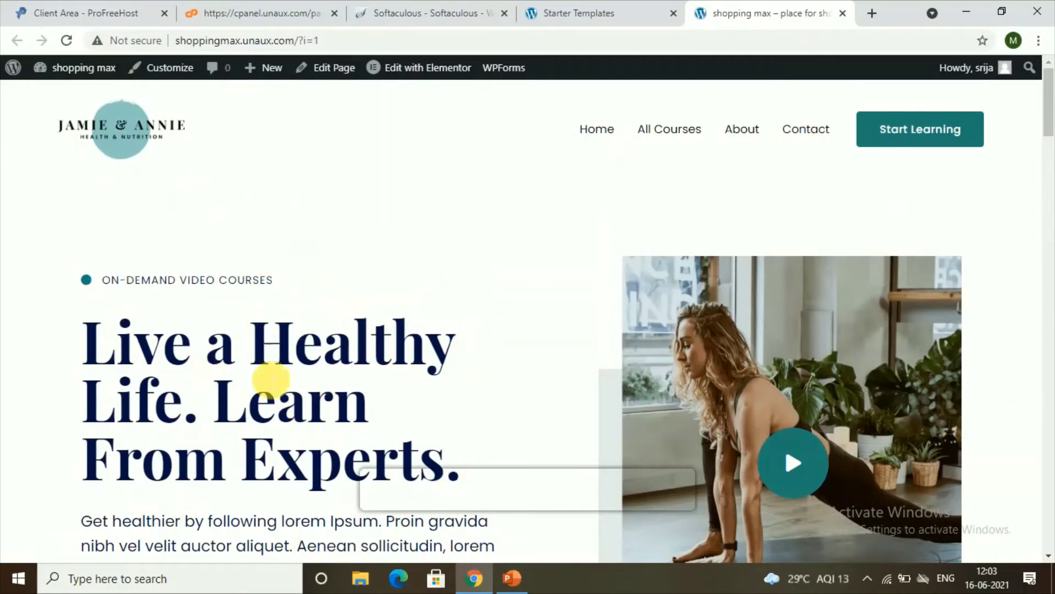
Open the live site's home page in the Elementor editor.
scroll(110, 318, "down", 1)
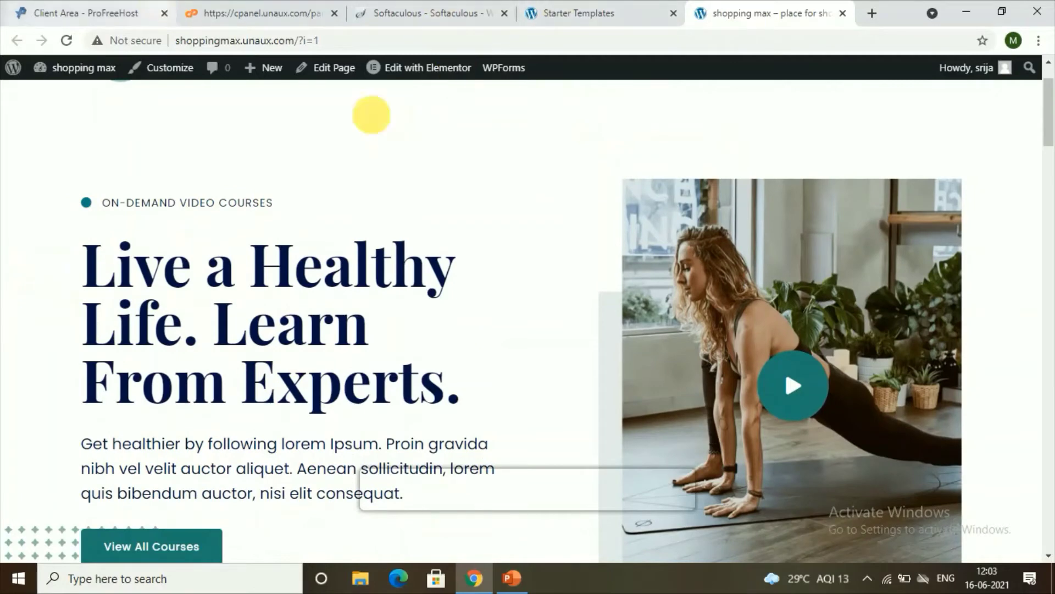
scroll(380, 133, "up", 1)
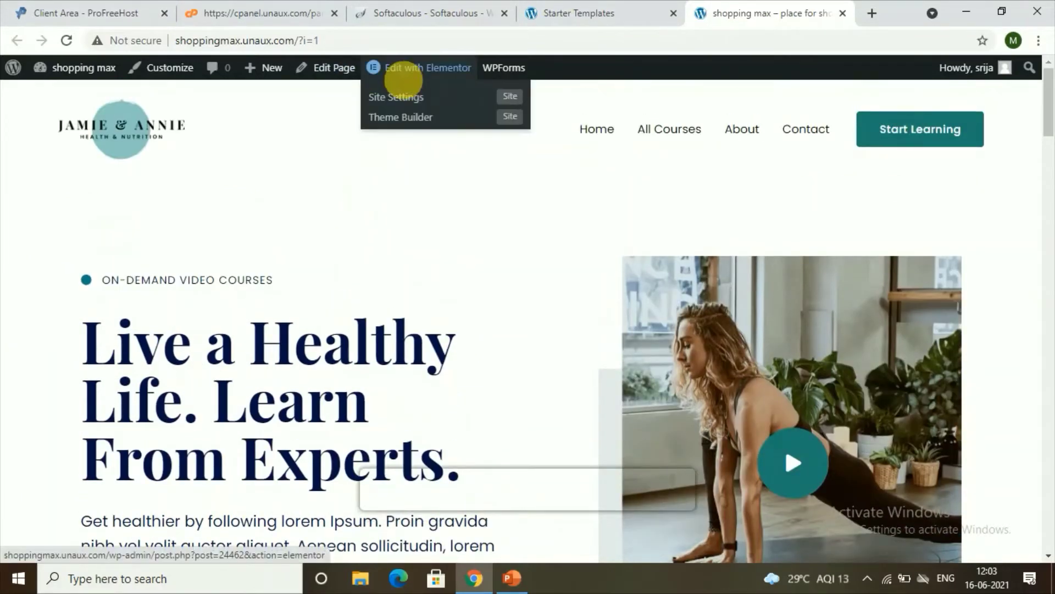
left_click(419, 80)
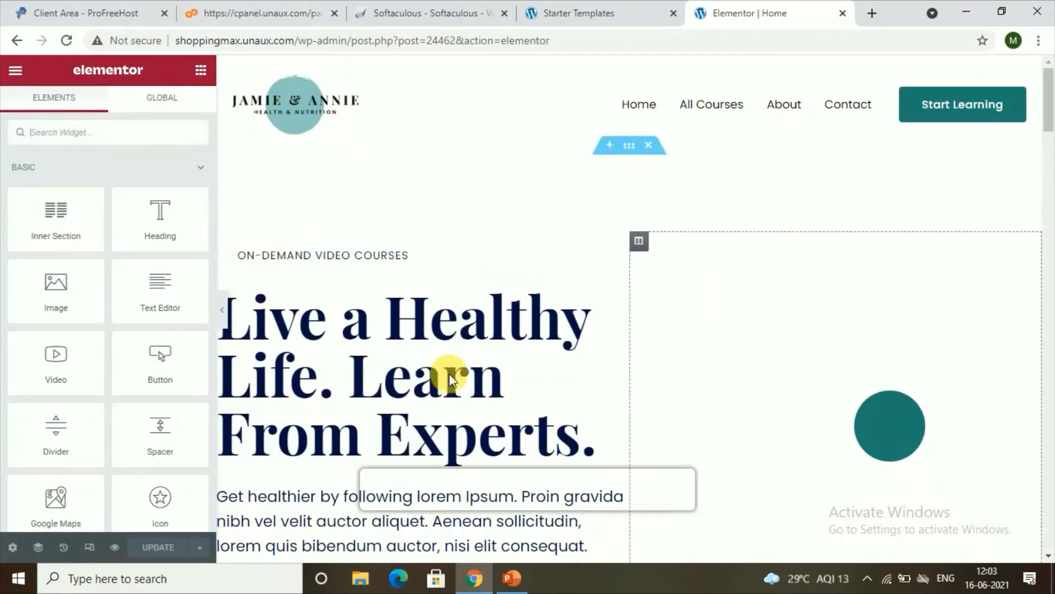
scroll(588, 246, "down", 3)
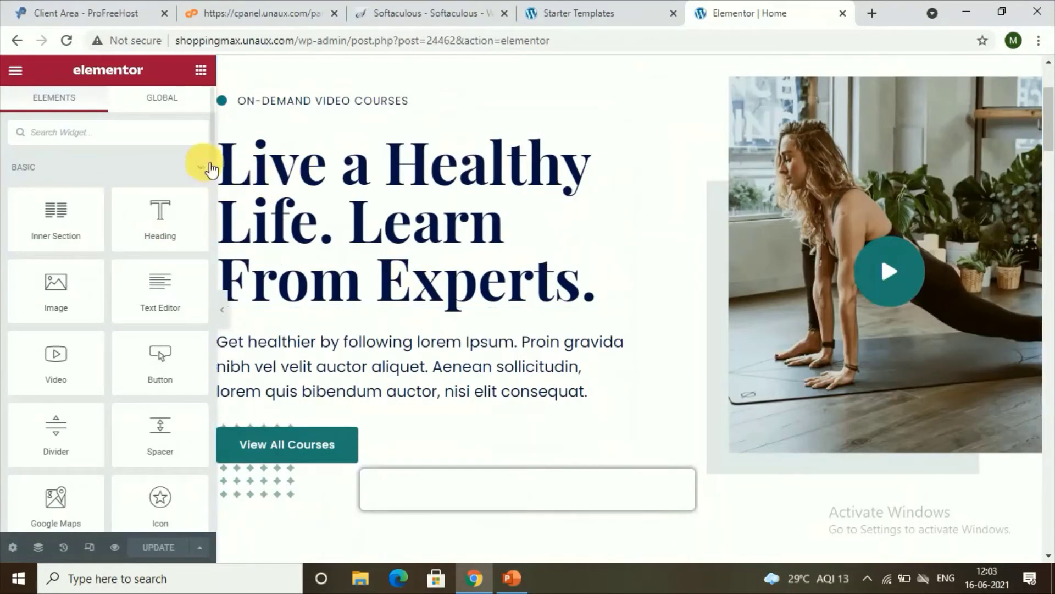
Replace the hero heading "Live a Healthy Life. Learn From Experts." with "welcome to my website".
left_click(230, 162)
left_click_drag(444, 278, 565, 282)
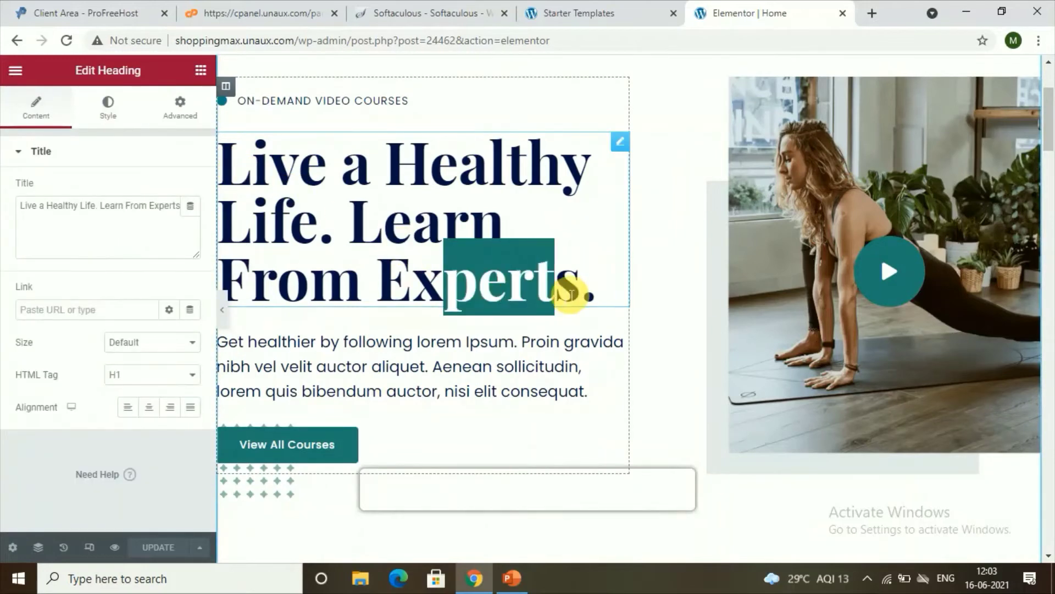
mouse_move(230, 162)
left_mouse_down()
mouse_move(388, 229)
mouse_move(594, 282)
left_mouse_up()
triple_click(552, 170)
key("BackSpace")
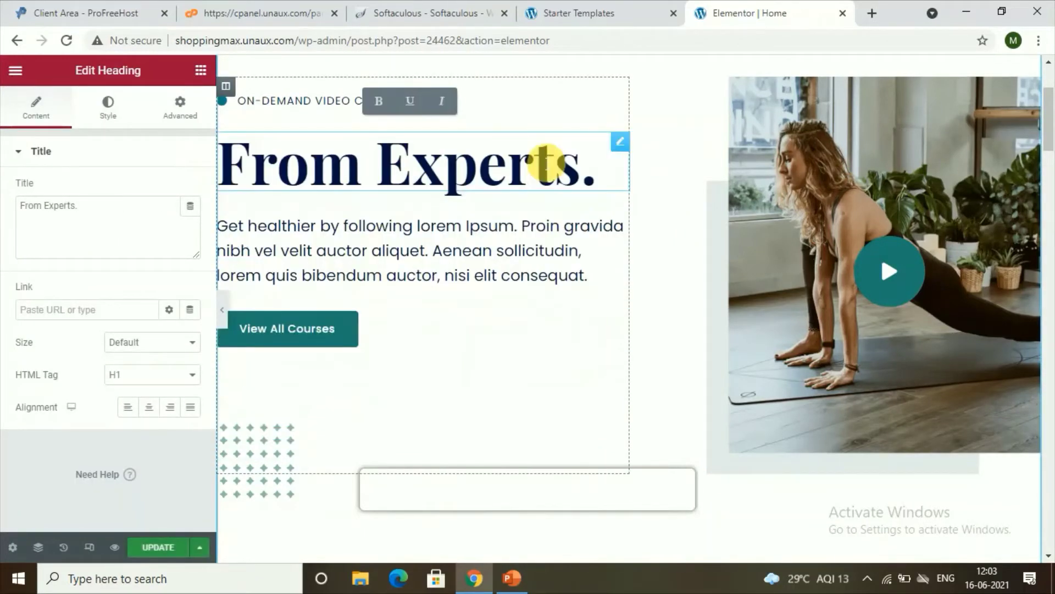
scroll(522, 61, "up", 1)
left_click_drag(609, 248, 200, 235)
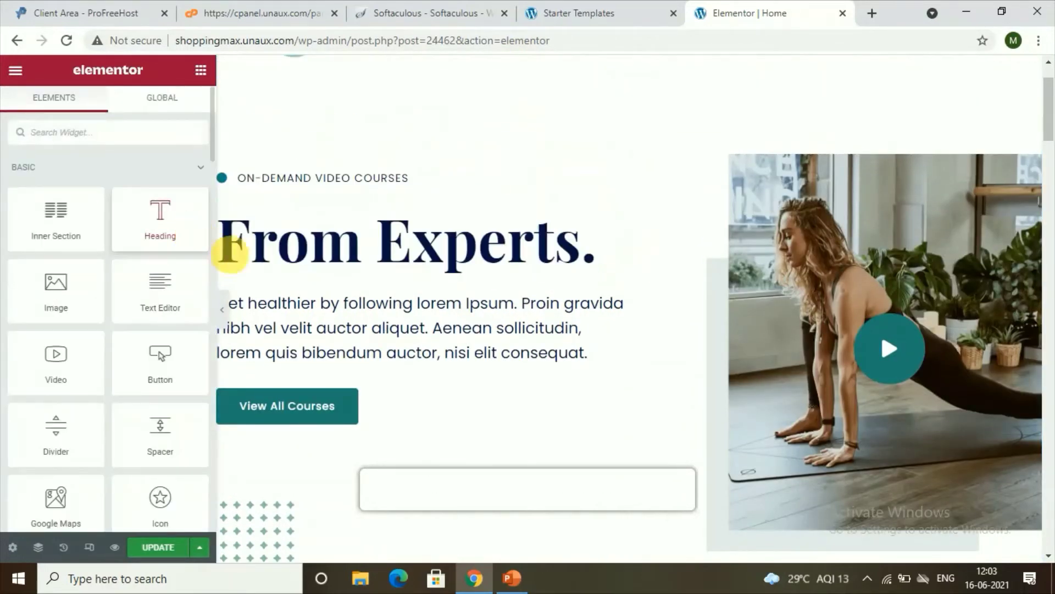
left_click(620, 219)
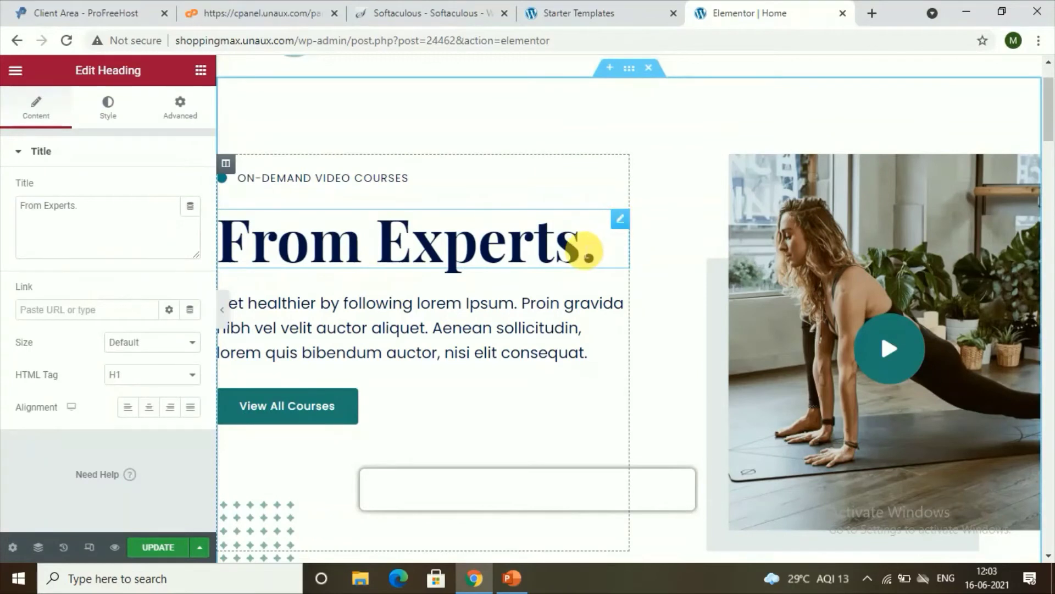
key("BackSpace")
key("BackSpace")
key("BackSpace")
key("BackSpace")
key("BackSpace")
key("BackSpace")
key("BackSpace")
key("BackSpace")
key("BackSpace")
key("BackSpace")
key("BackSpace")
key("BackSpace")
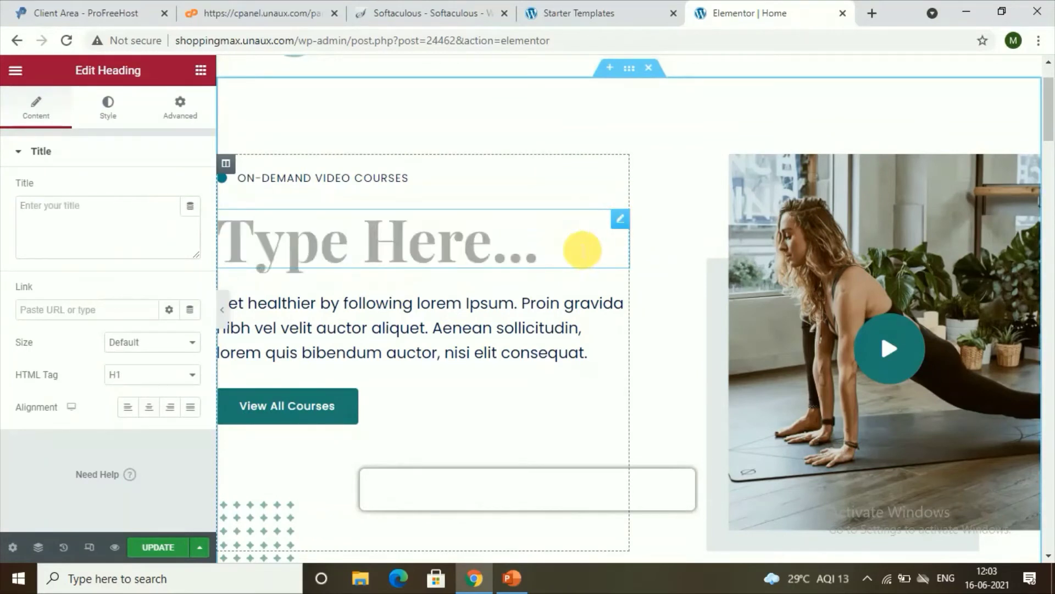
left_click(47, 226)
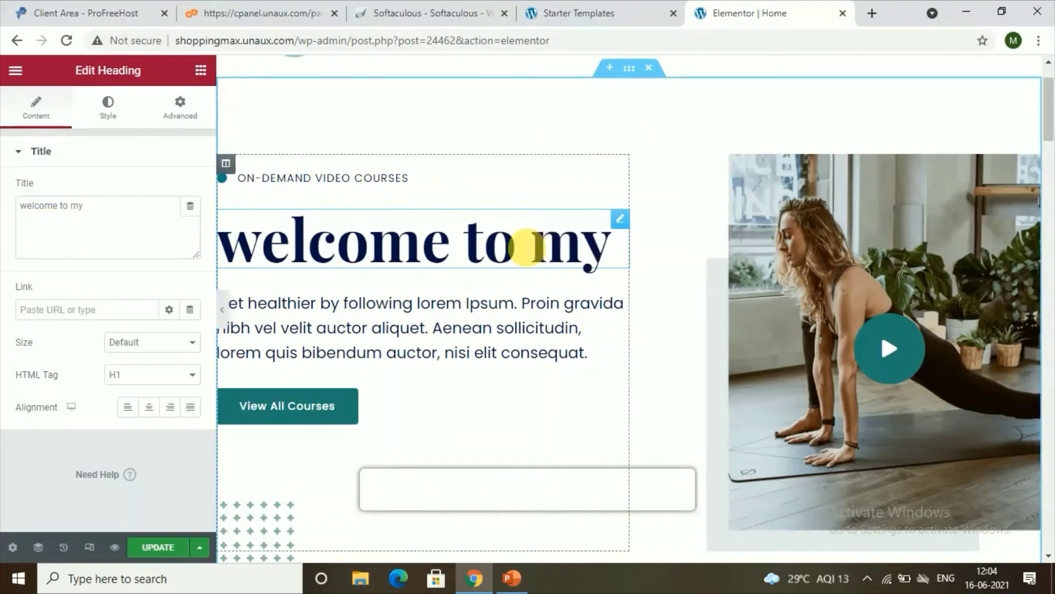
type("website")
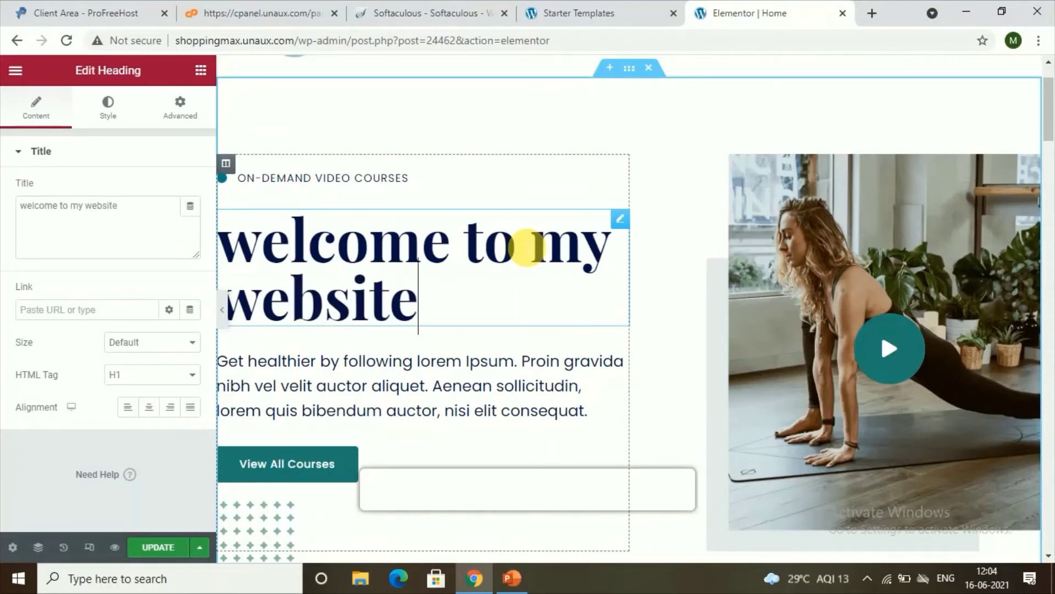
Try the Extra Small size on the hero's View All Courses button and return it to Small, keeping the icon spacing at 0.
scroll(314, 357, "down", 3)
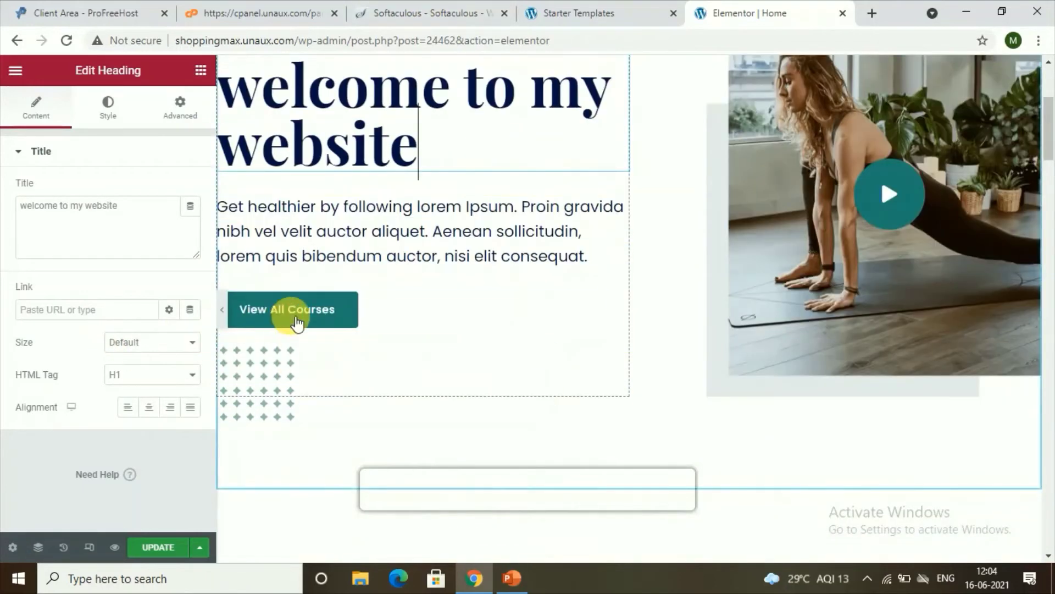
left_click(283, 308)
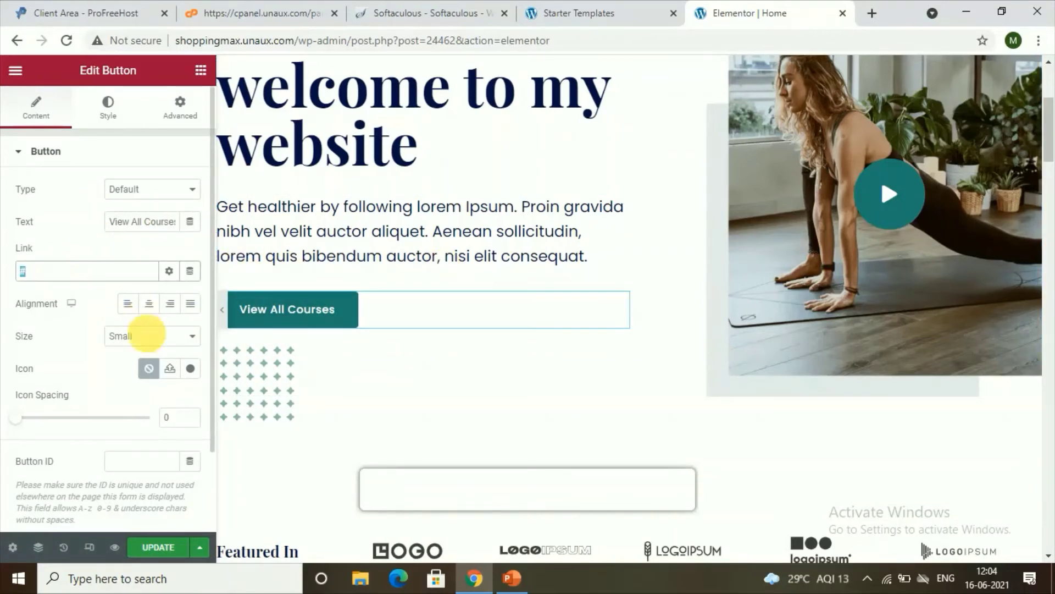
left_click(196, 337)
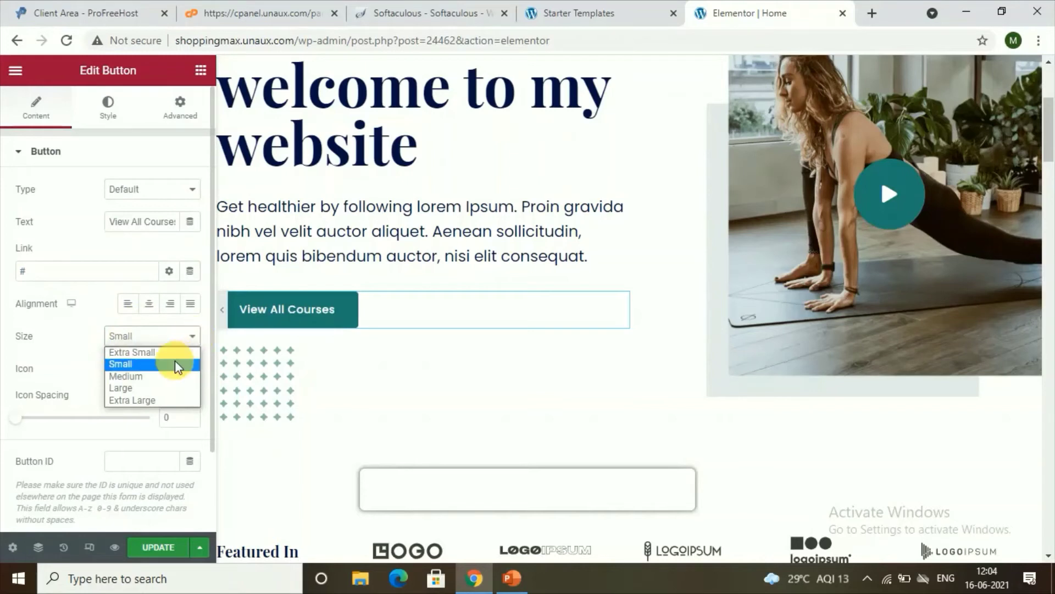
left_click(173, 352)
left_click(187, 336)
left_click(152, 353)
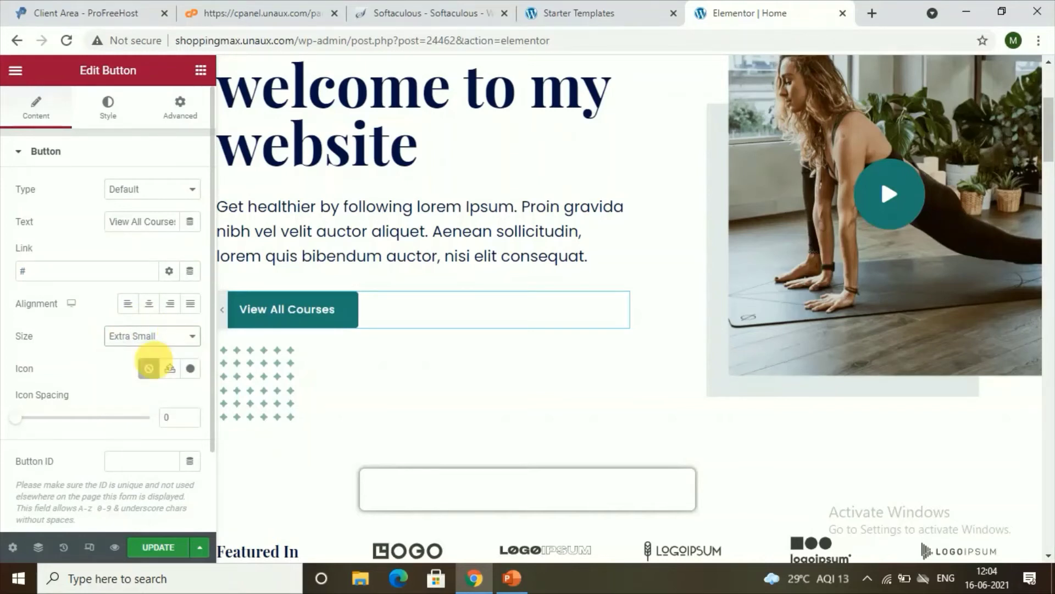
key("Down")
scroll(108, 406, "down", 2)
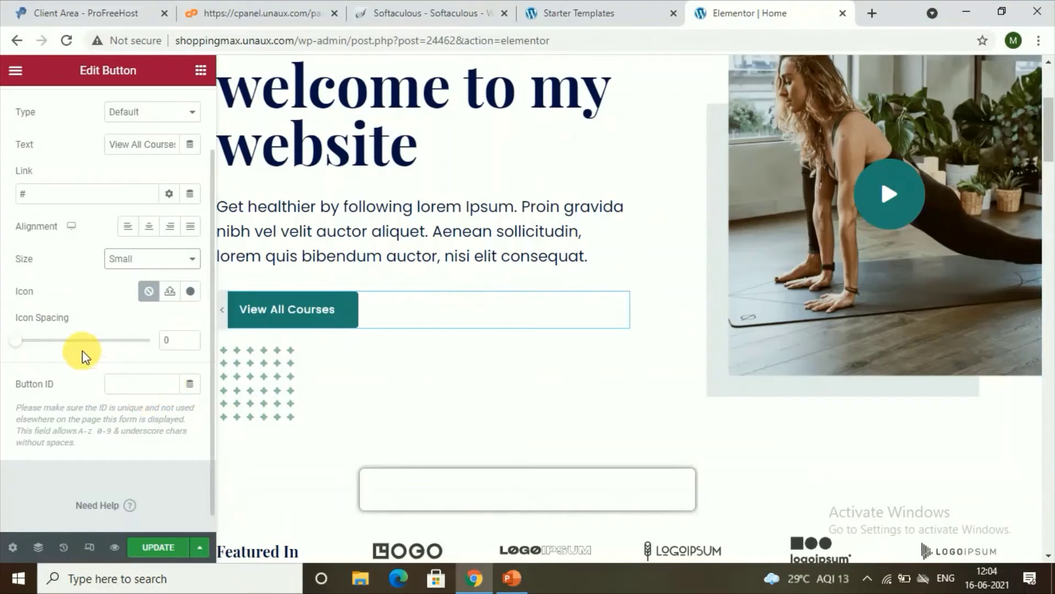
mouse_move(17, 341)
left_mouse_down()
mouse_move(116, 347)
mouse_move(13, 346)
left_mouse_up()
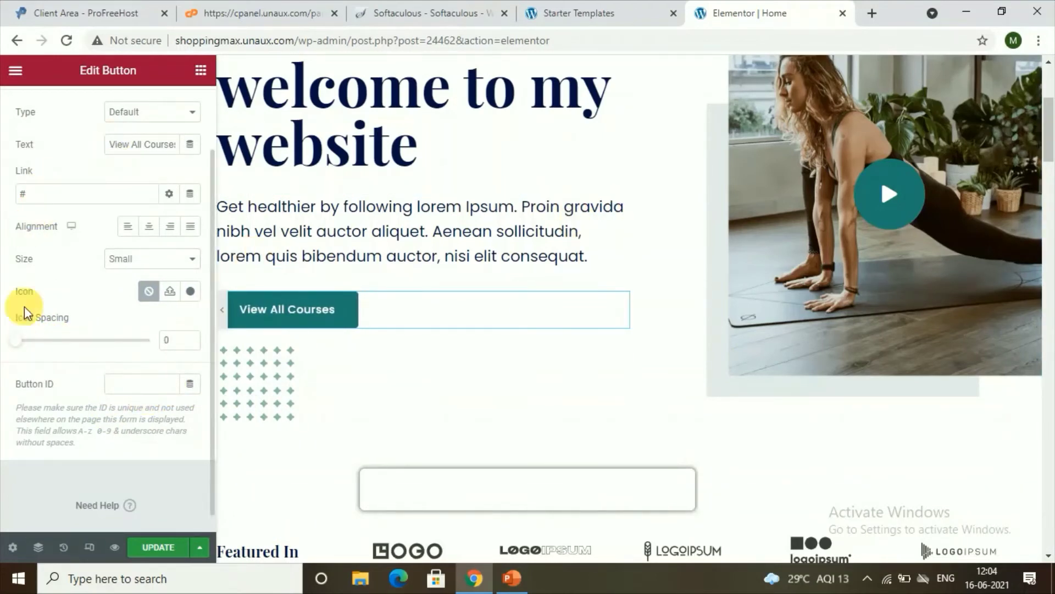
scroll(90, 207, "up", 2)
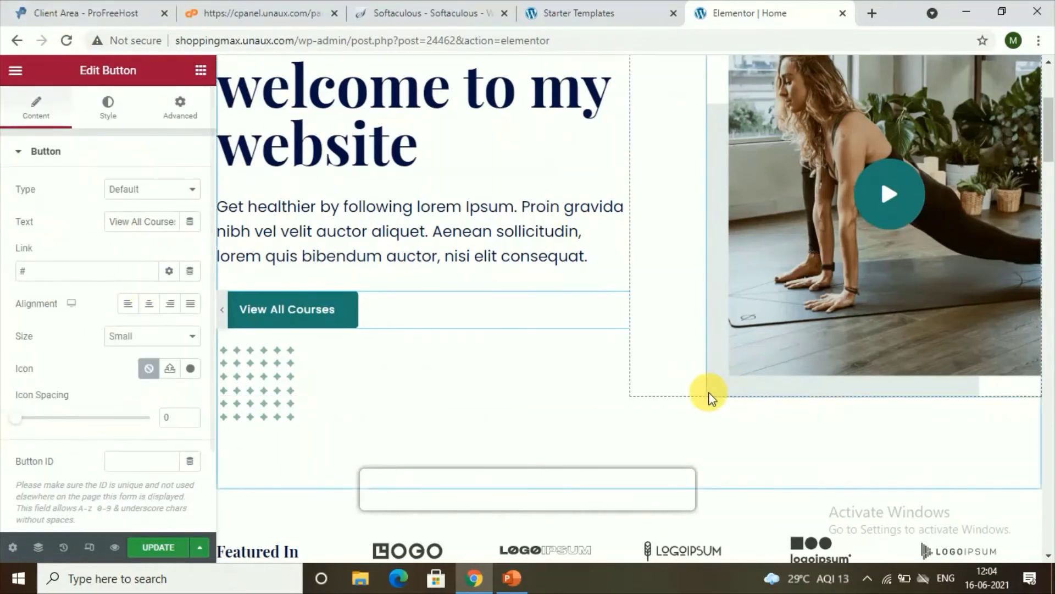
Browse the Media Library and the free Pixabay images as replacements for the hero yoga photo, leaving without inserting one.
left_click(296, 388)
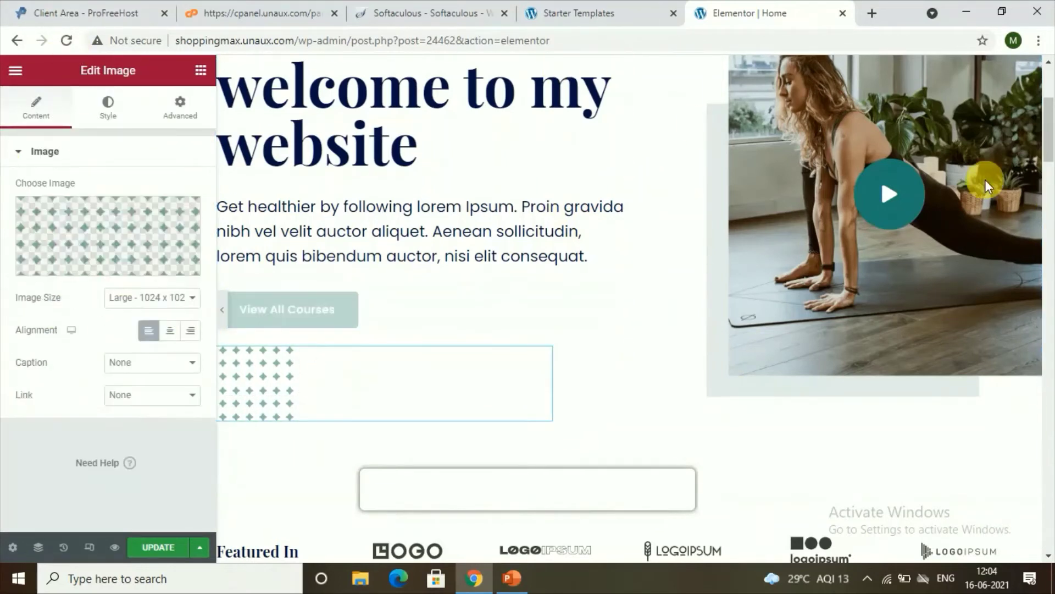
left_click(855, 242)
scroll(857, 334, "up", 3)
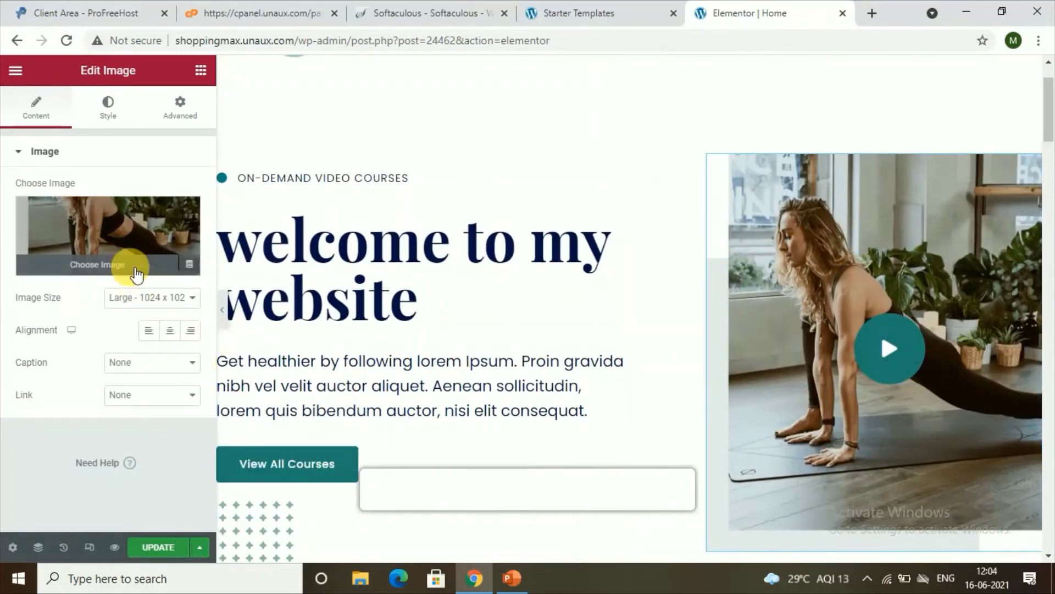
left_click(136, 270)
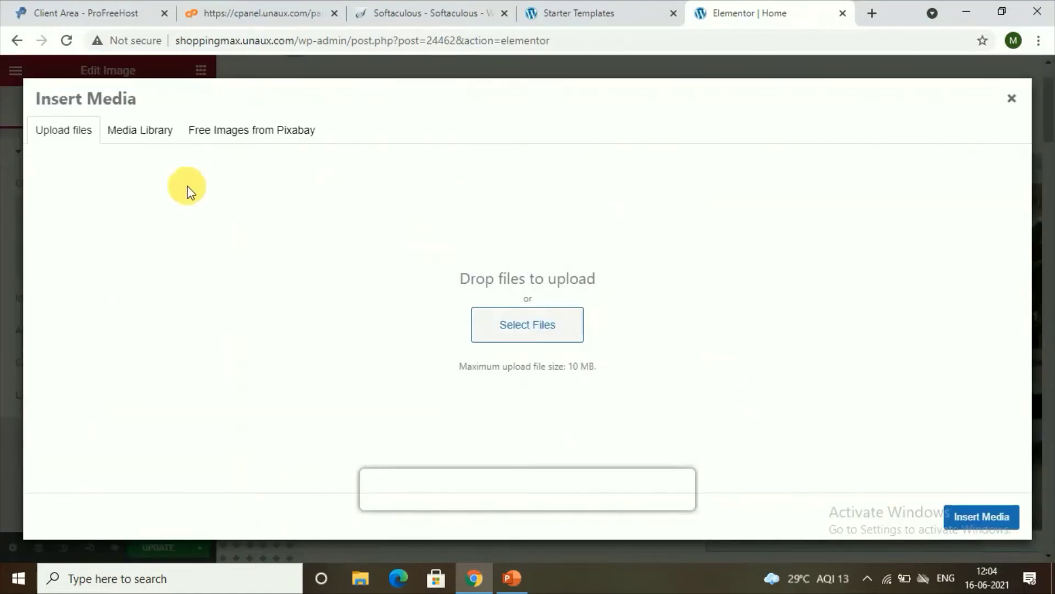
left_click(171, 137)
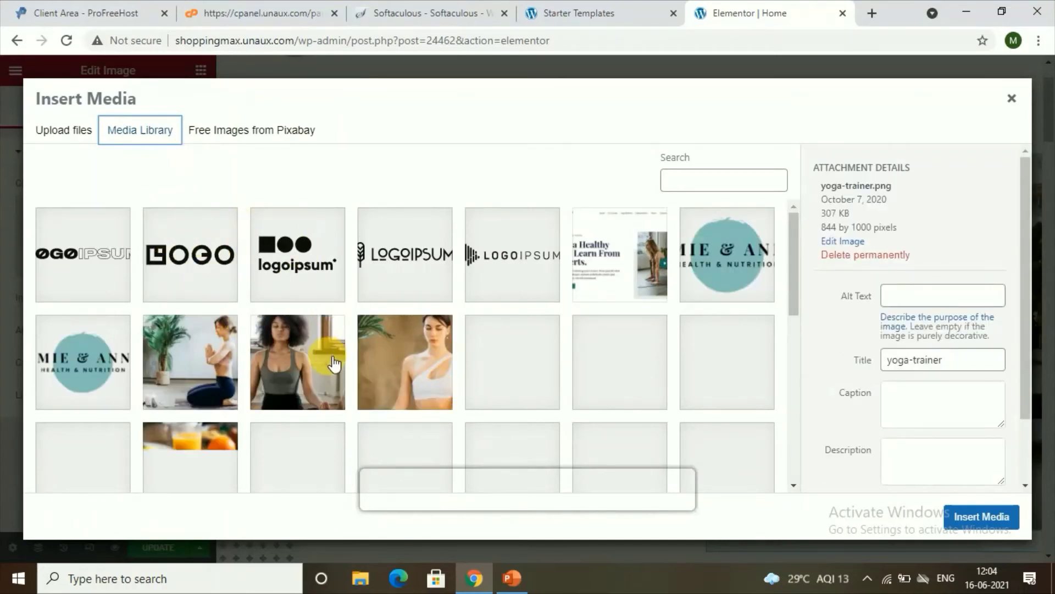
left_click(275, 128)
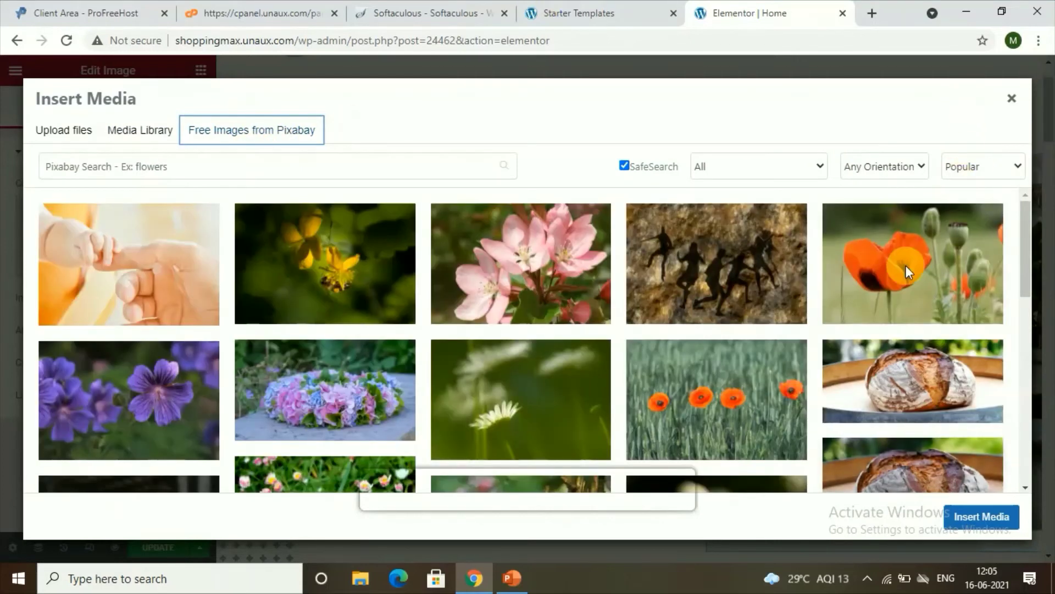
left_click(1012, 97)
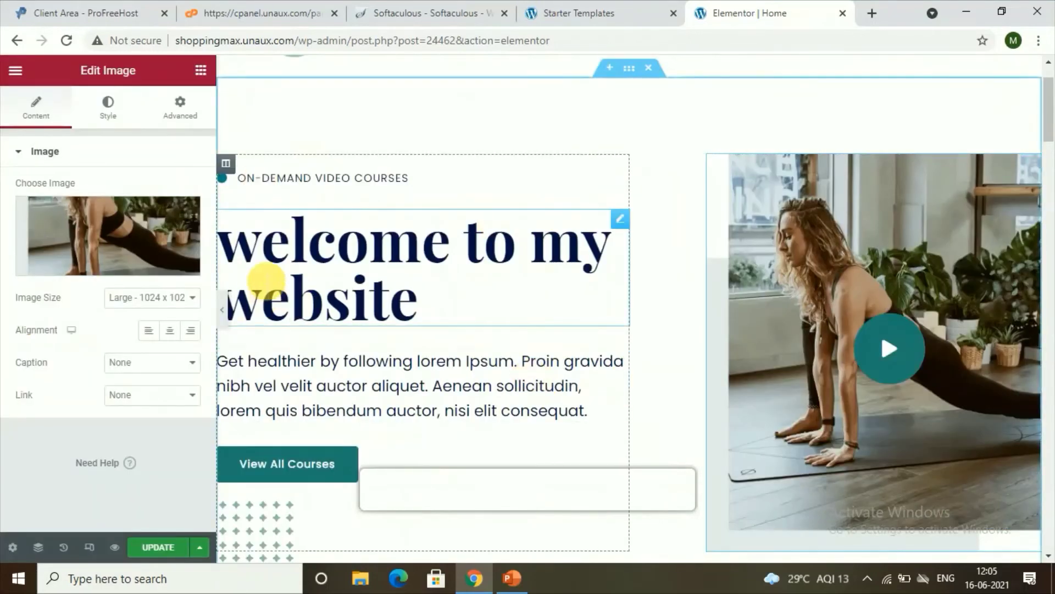
Inspect the content settings of the Featured In heading and the logo images beside it.
scroll(272, 286, "down", 3)
scroll(269, 283, "down", 5)
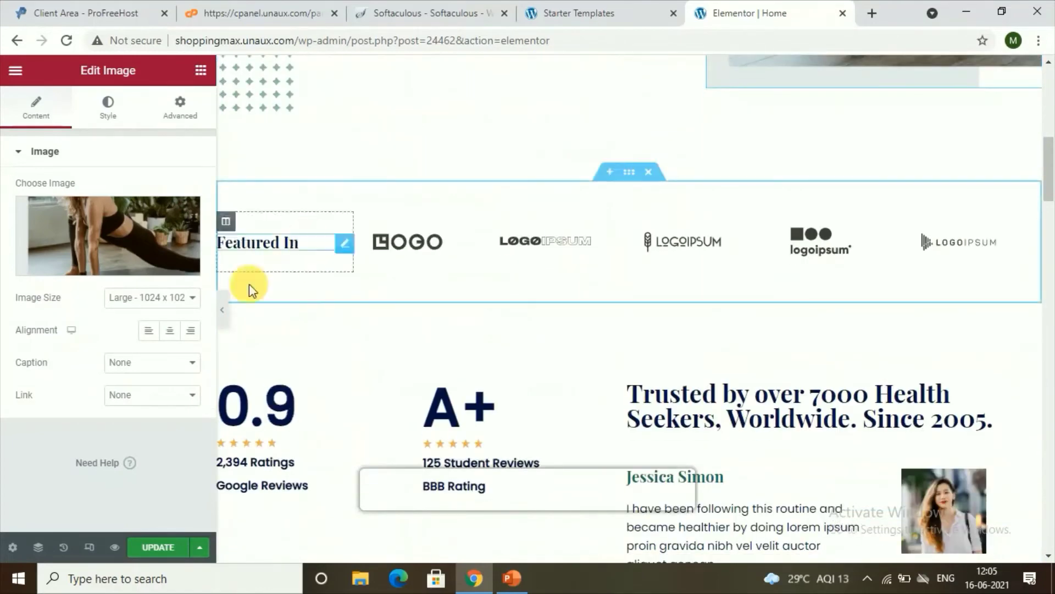
left_click(289, 251)
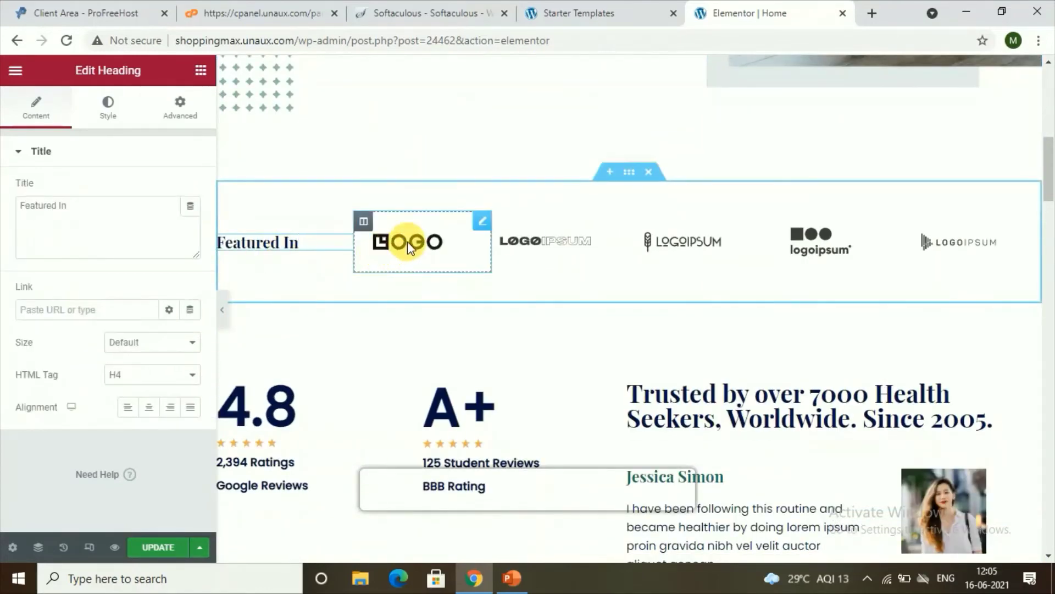
left_click(407, 242)
left_click(530, 246)
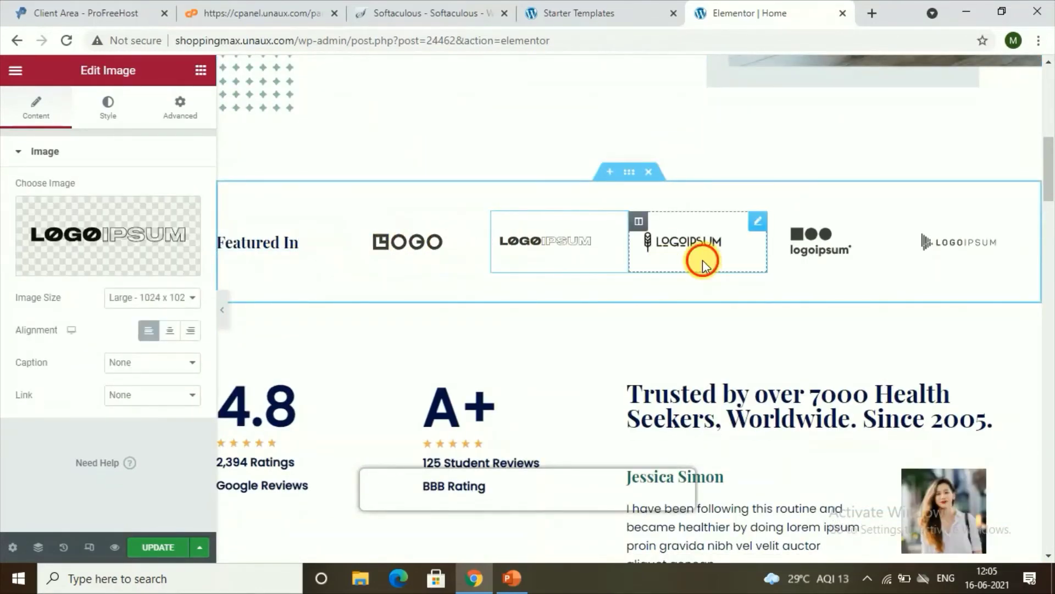
left_click(803, 249)
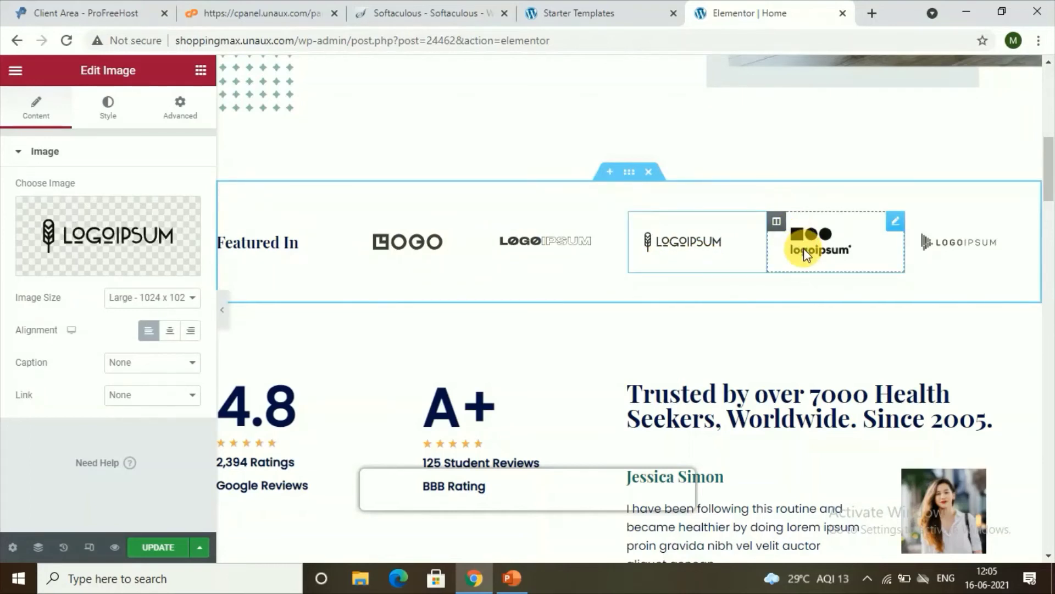
left_click(968, 266)
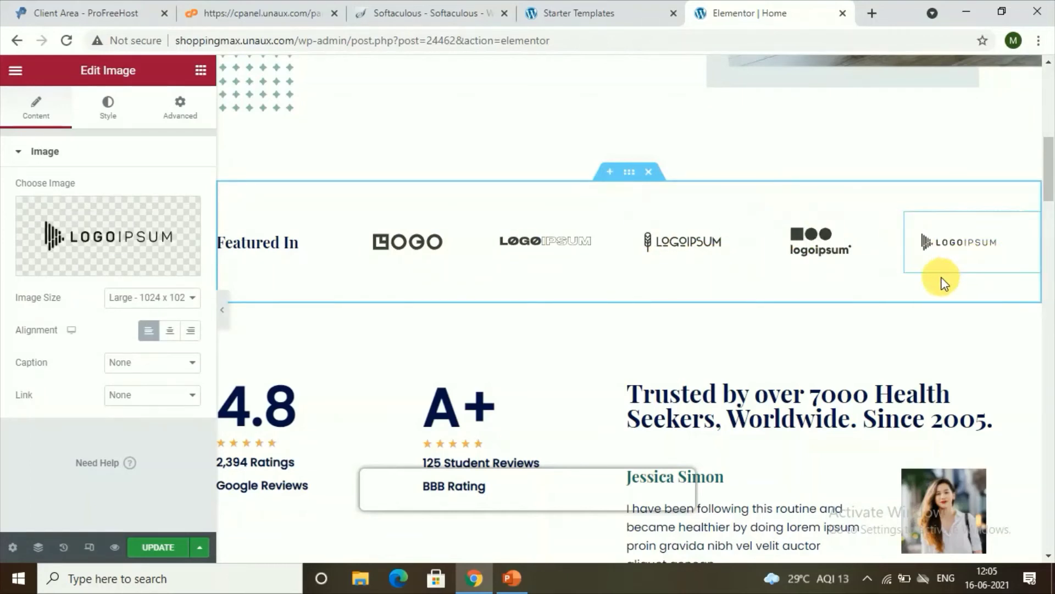
Inspect the settings of the Google Reviews star rating, captions and counter, and of the A+ heading.
scroll(341, 434, "down", 4)
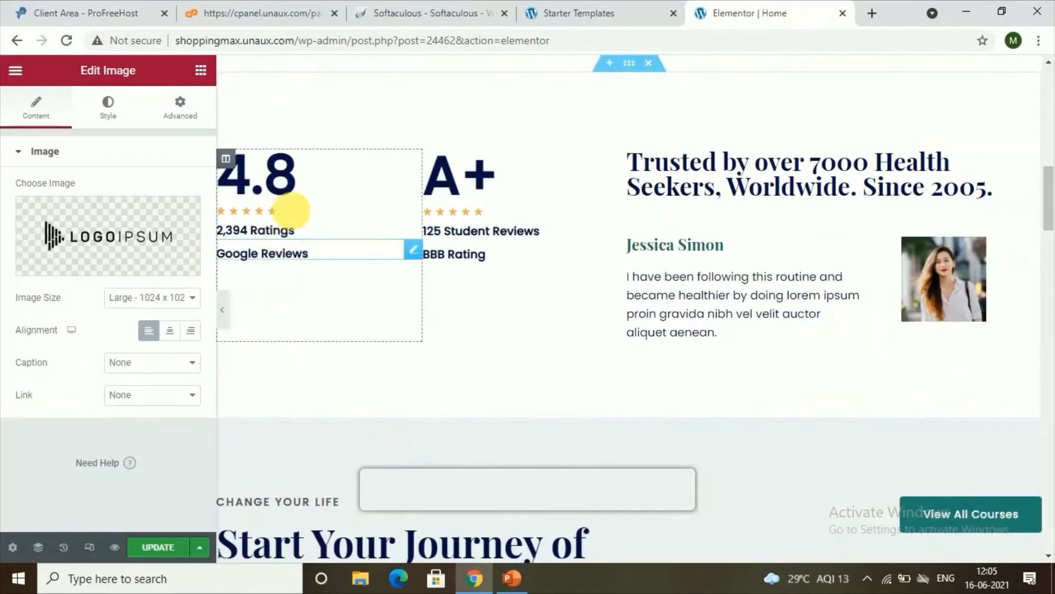
left_click(242, 211)
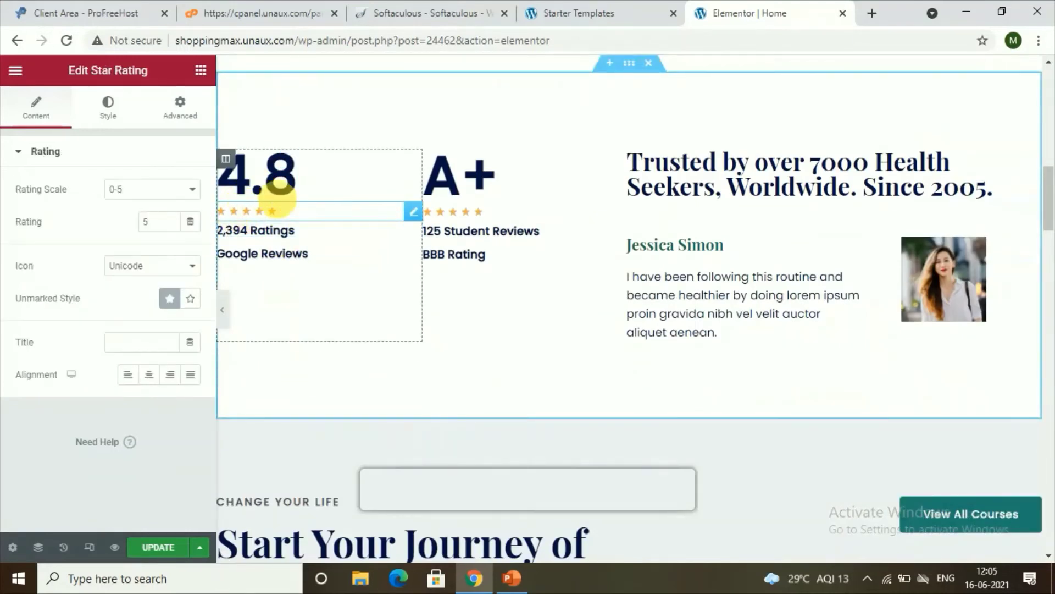
left_click(256, 260)
left_click(253, 230)
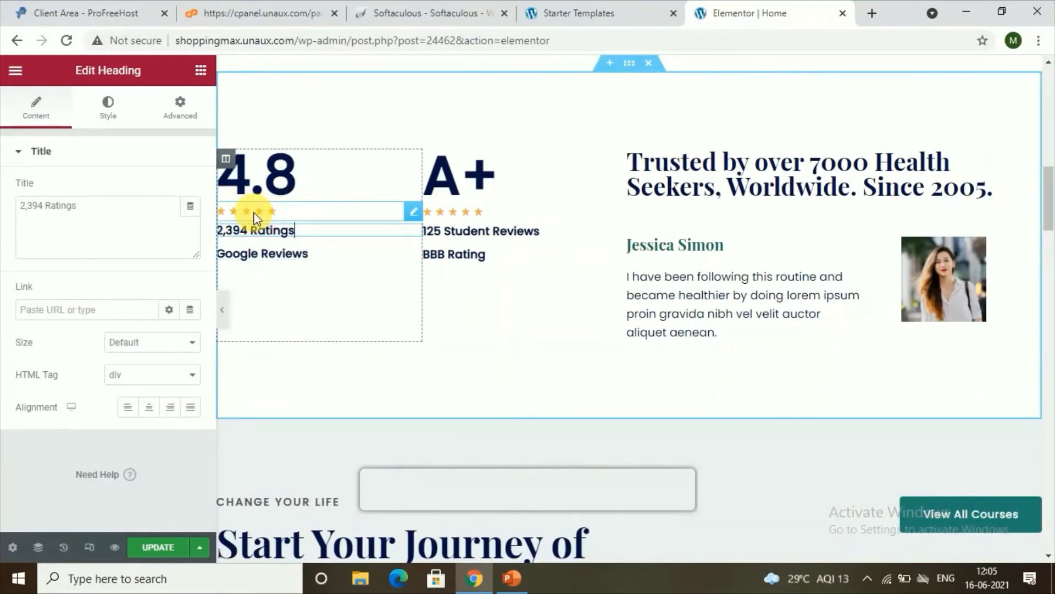
left_click(253, 217)
left_click(259, 190)
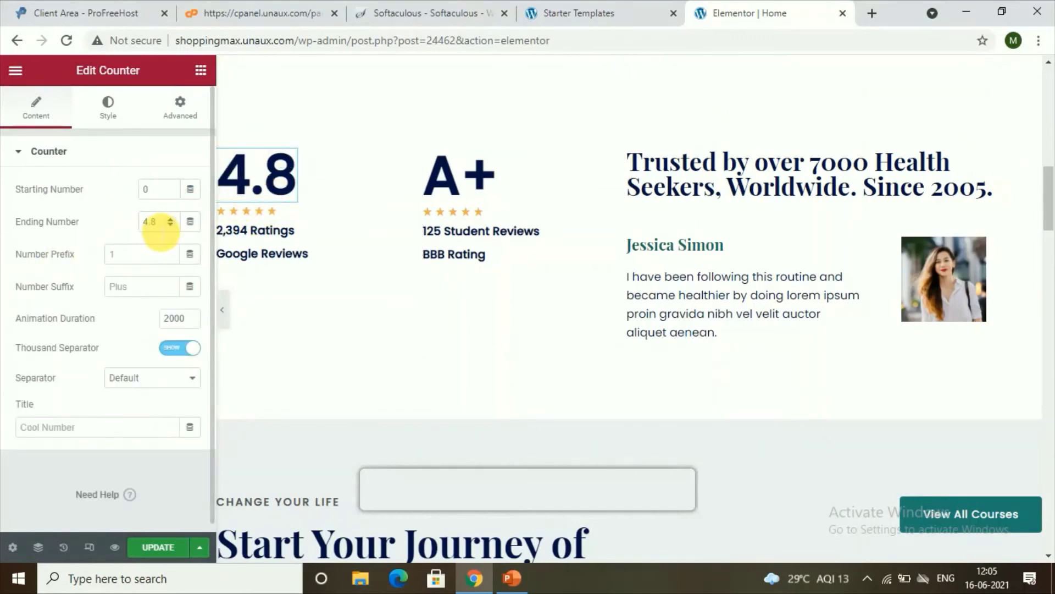
left_click(475, 168)
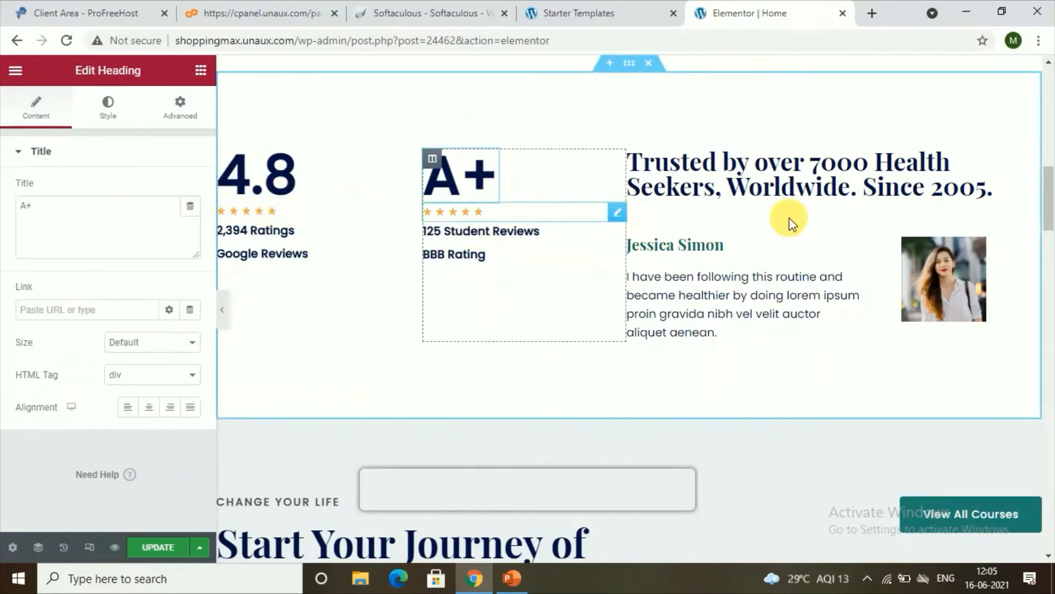
Delete the "Happy Faces of Happy Students" testimonials section near the end of the home page.
scroll(791, 223, "down", 12)
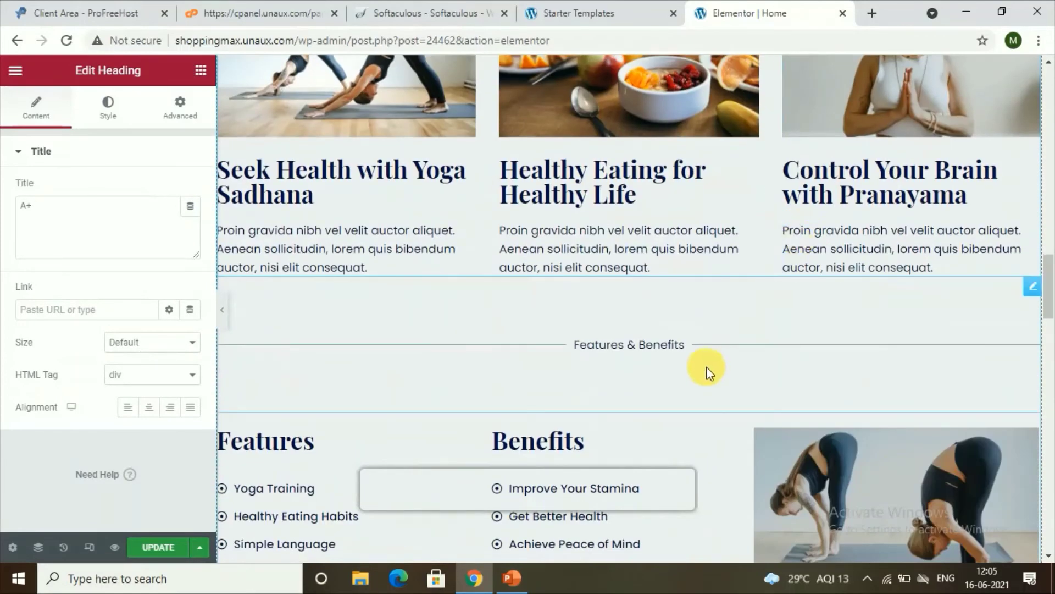
scroll(707, 367, "down", 8)
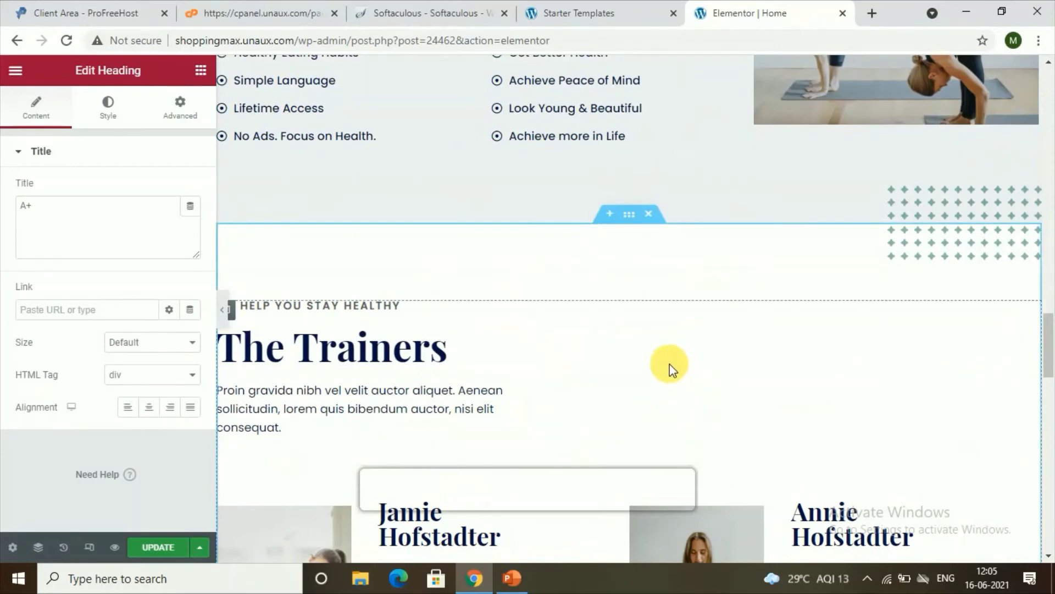
scroll(669, 367, "down", 15)
scroll(604, 418, "up", 5)
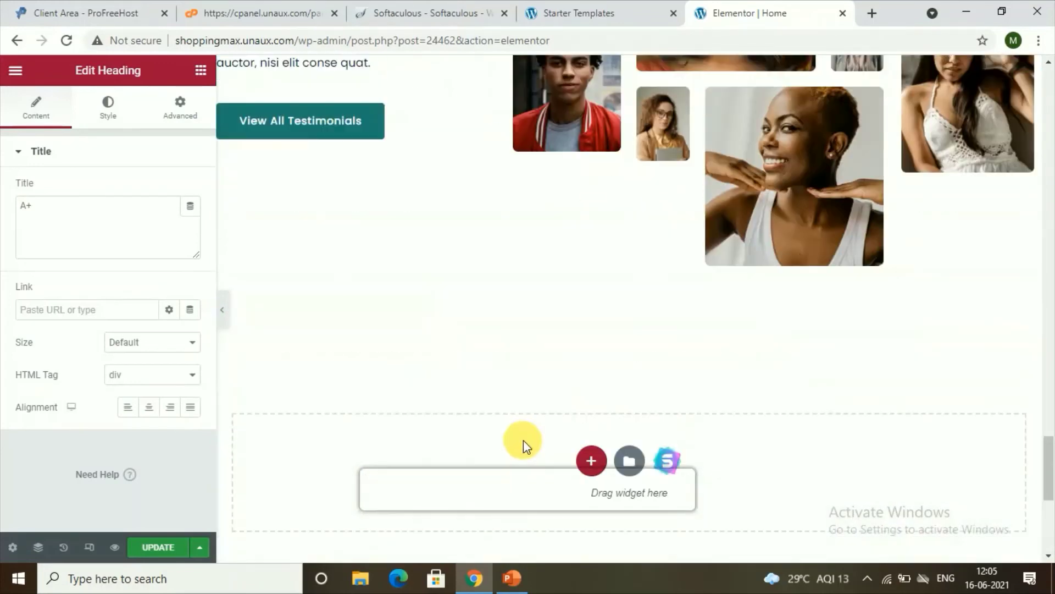
scroll(524, 440, "up", 5)
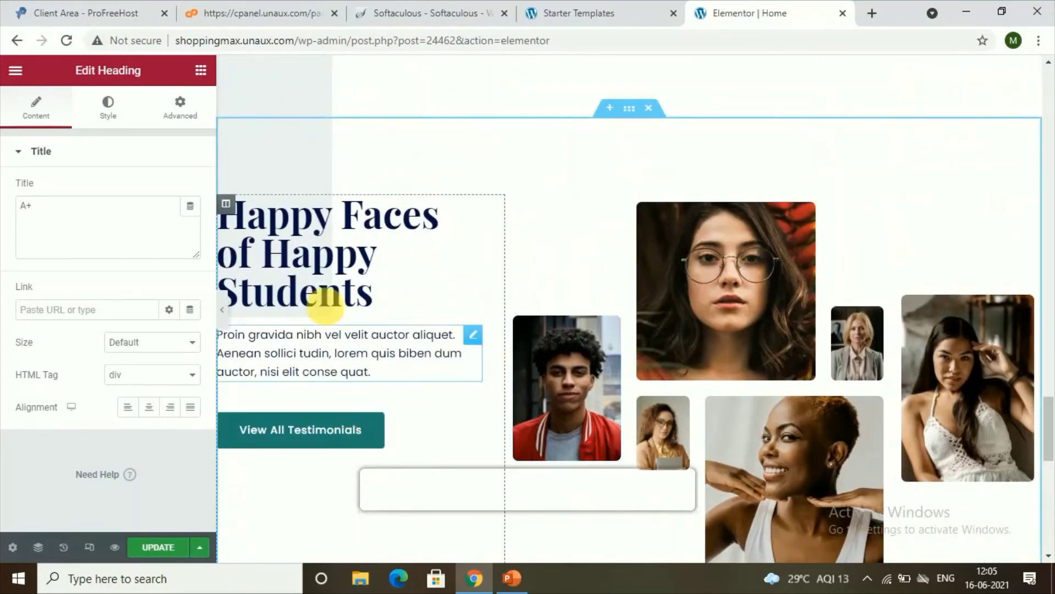
left_click(650, 110)
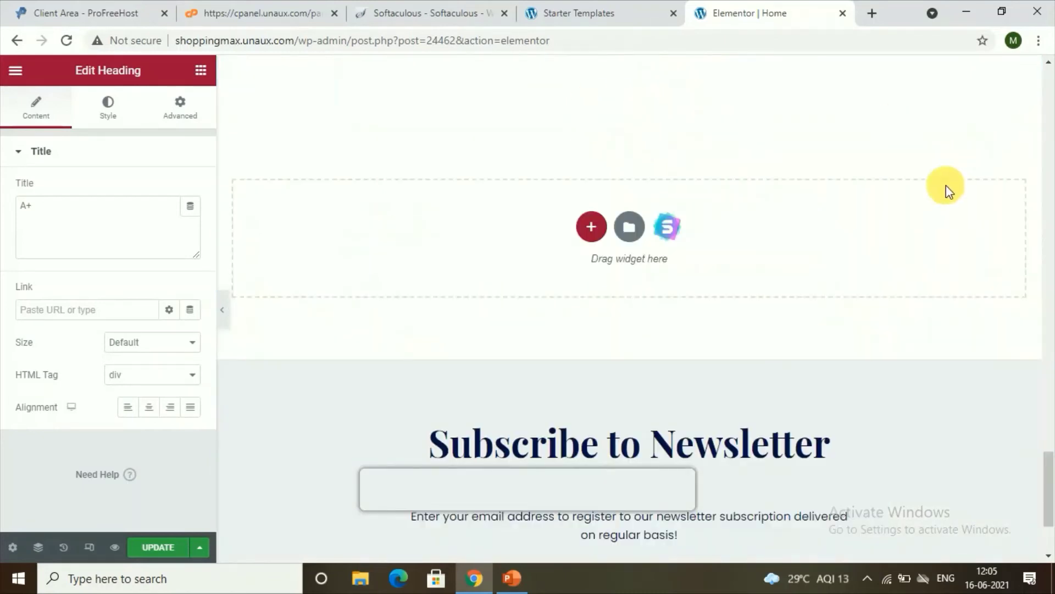
Search the Elementor template library's blocks for "contact" from the empty section above the newsletter.
scroll(702, 537, "up", 8)
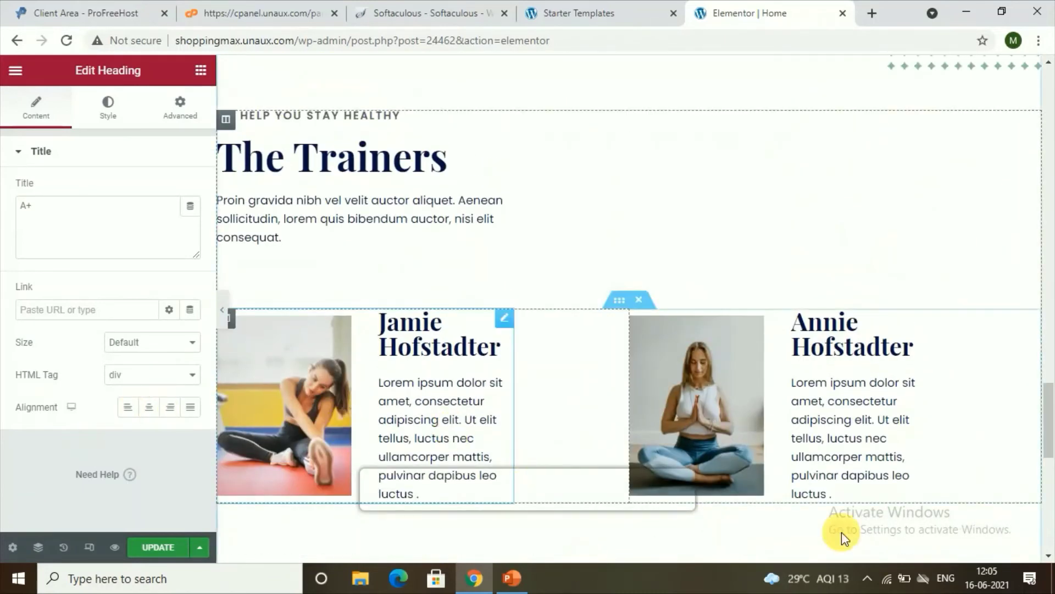
scroll(609, 206, "down", 8)
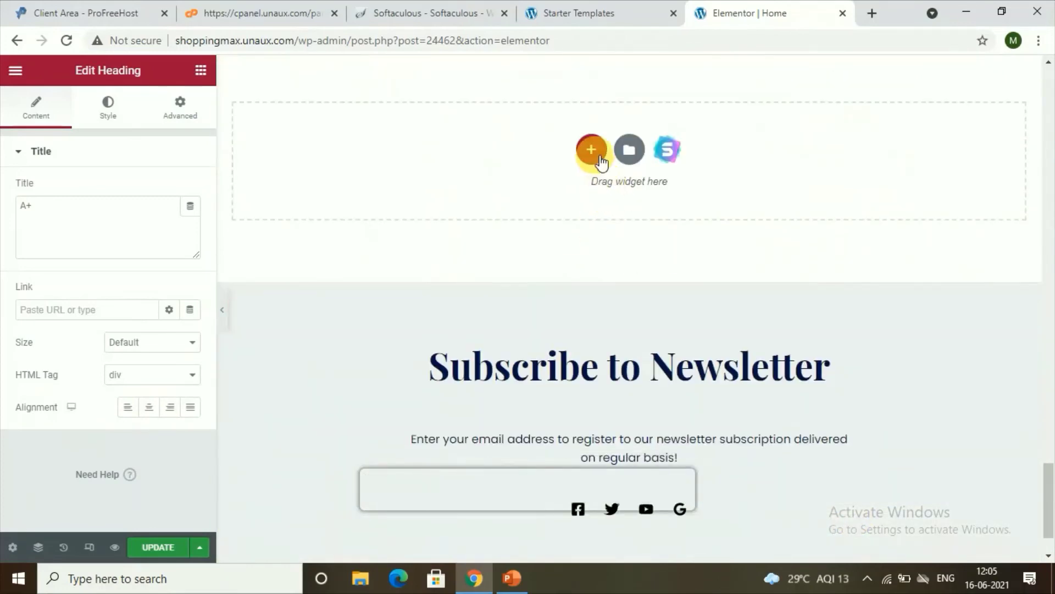
left_click(630, 150)
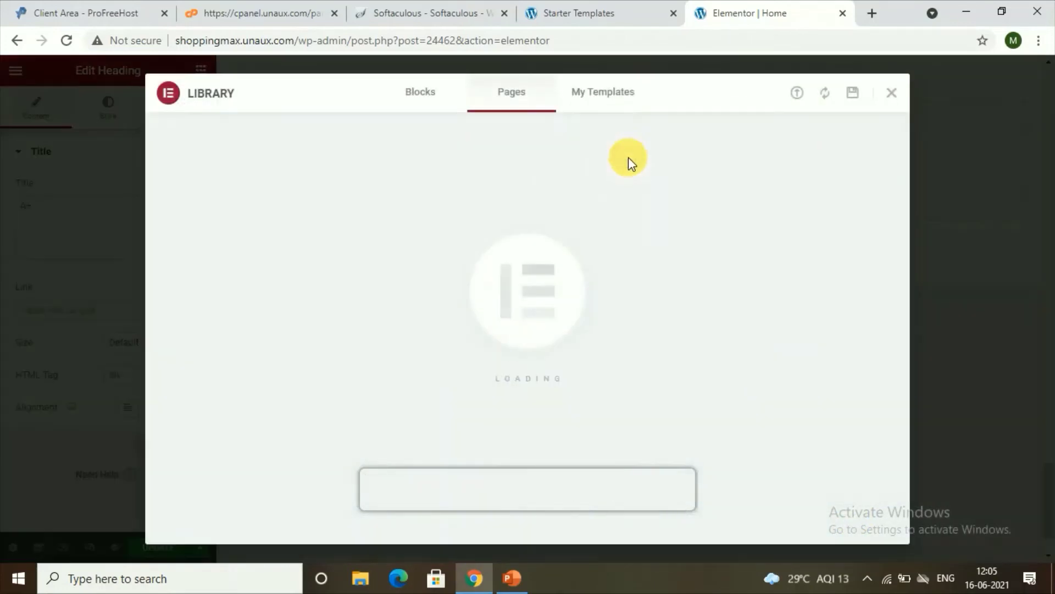
left_click(429, 102)
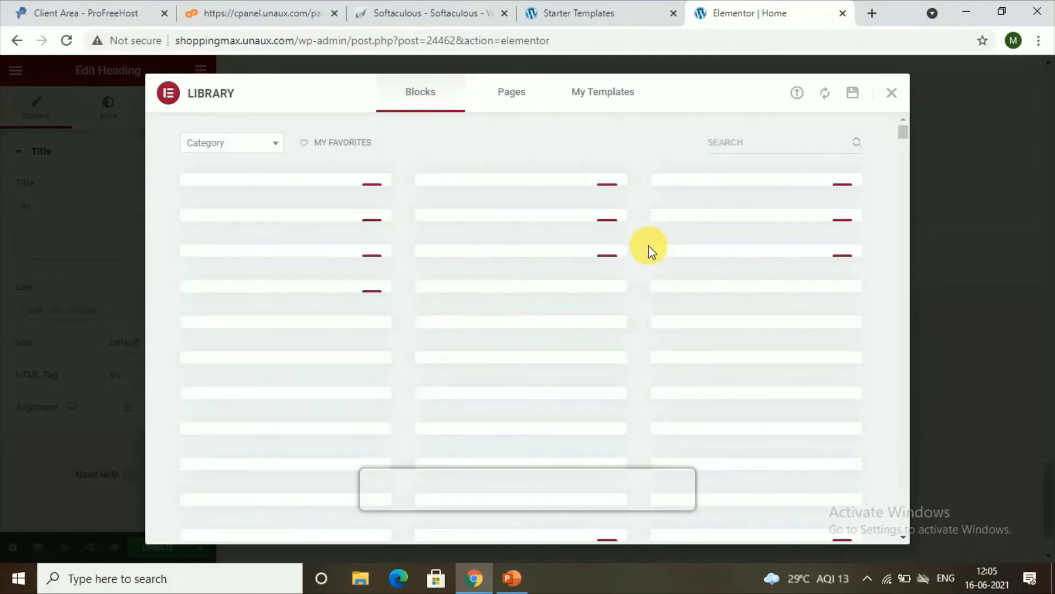
left_click(723, 152)
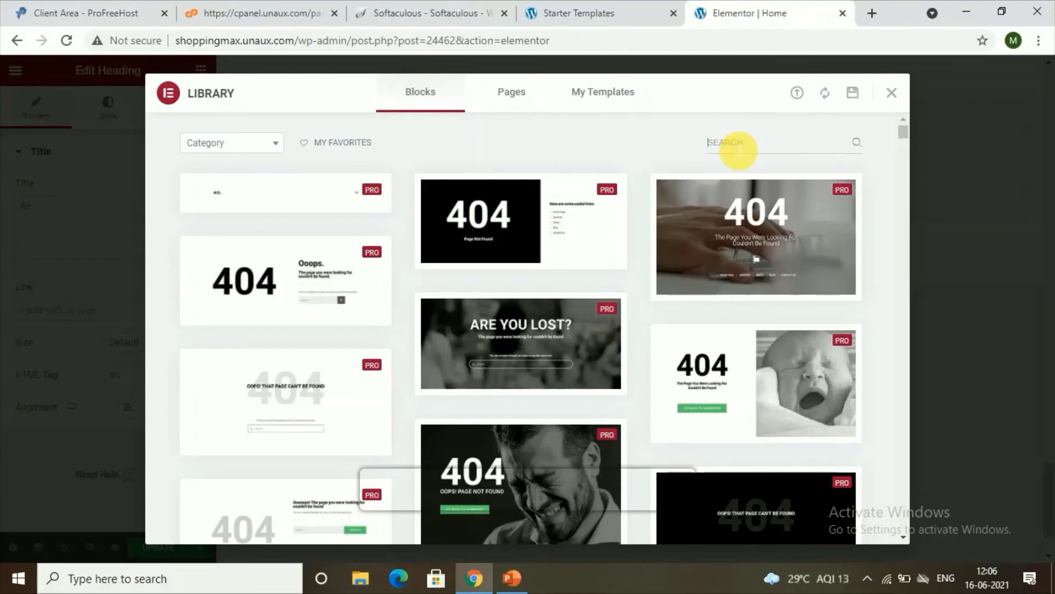
type("d")
type("ontact")
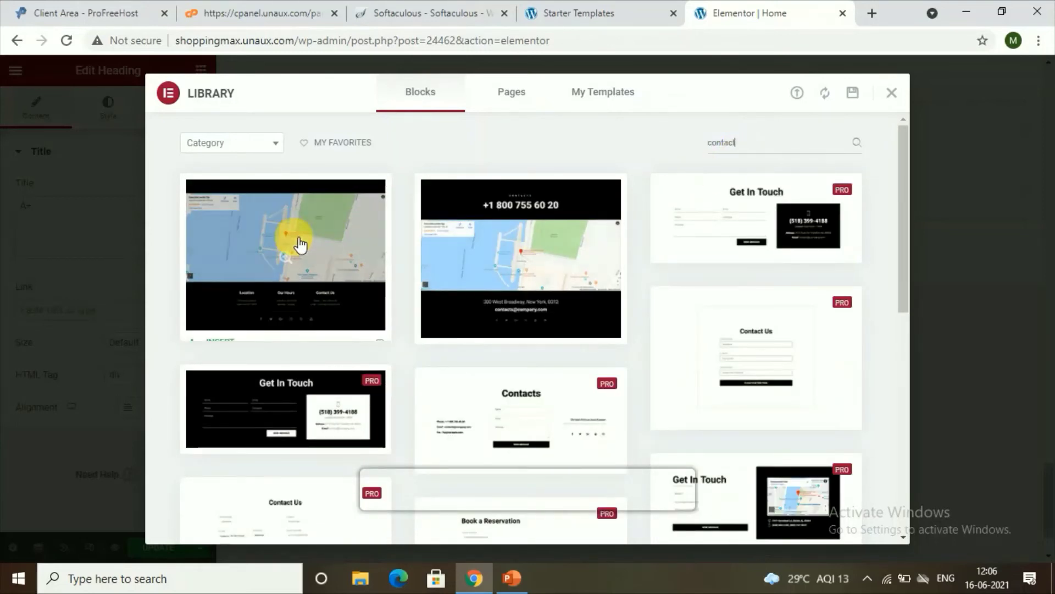
Try to insert the "Welcome" contact block with a map, and close the library at the account connection request.
scroll(379, 349, "down", 3)
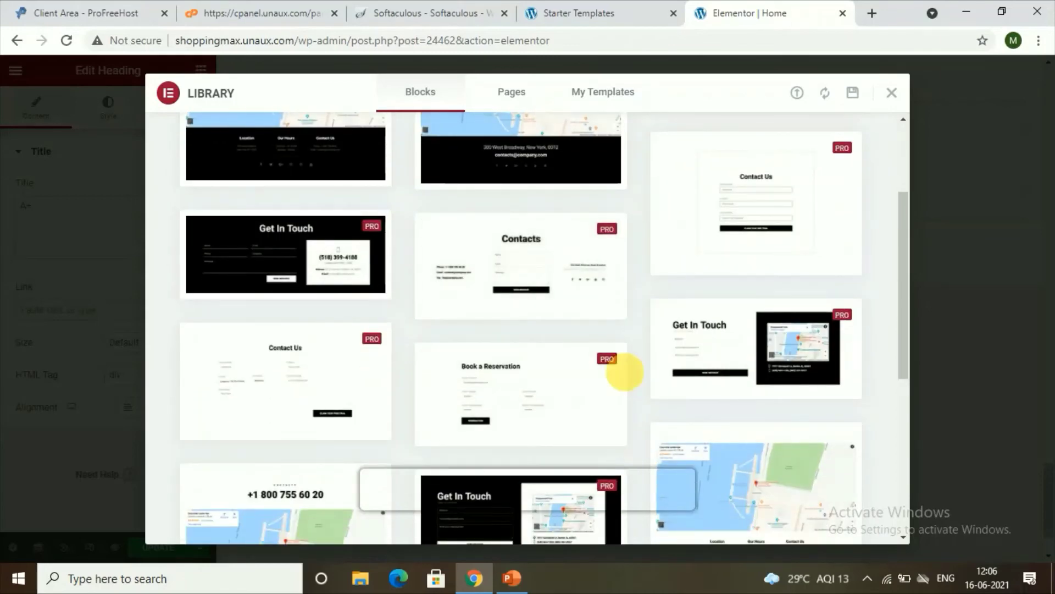
scroll(548, 360, "down", 1)
scroll(548, 360, "down", 5)
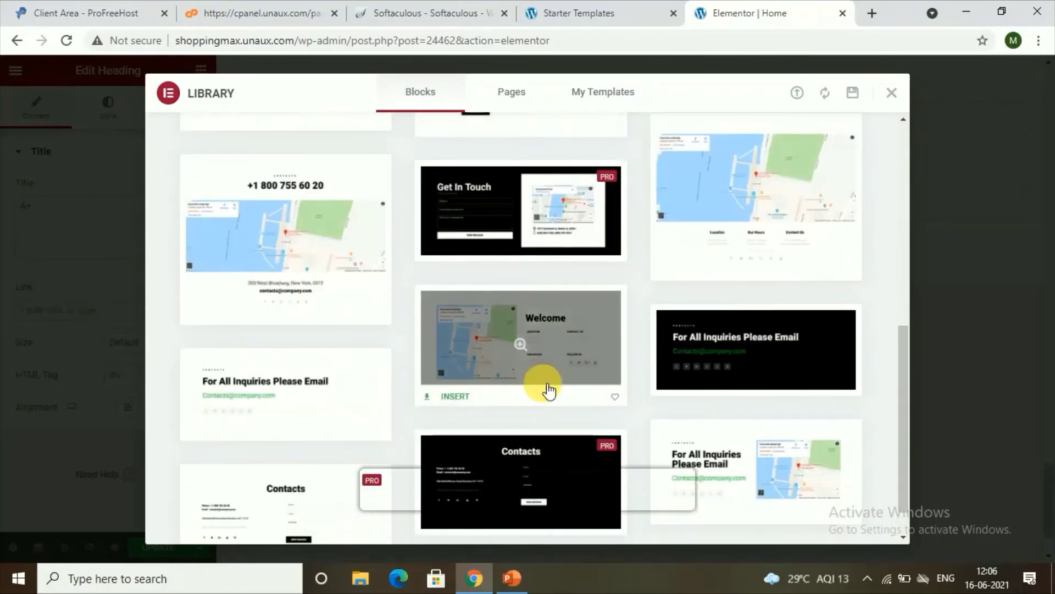
left_click(498, 358)
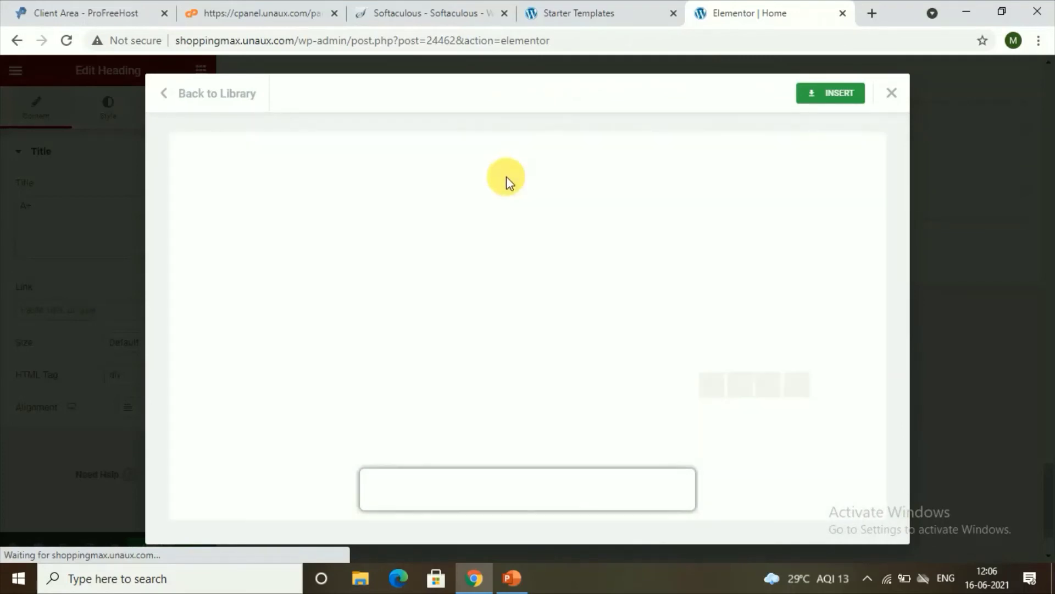
left_click(832, 100)
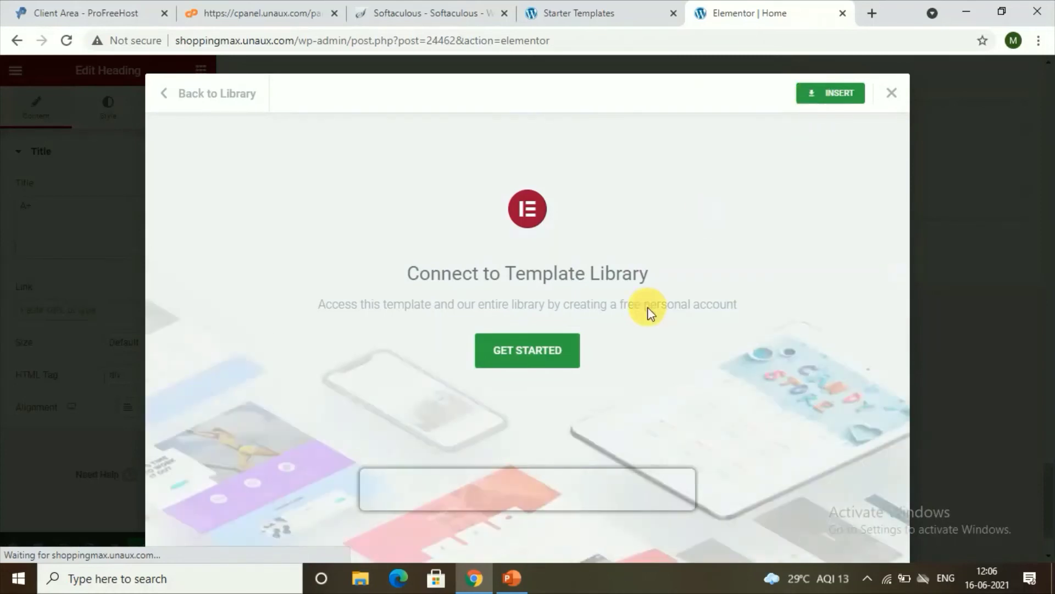
left_click(513, 354)
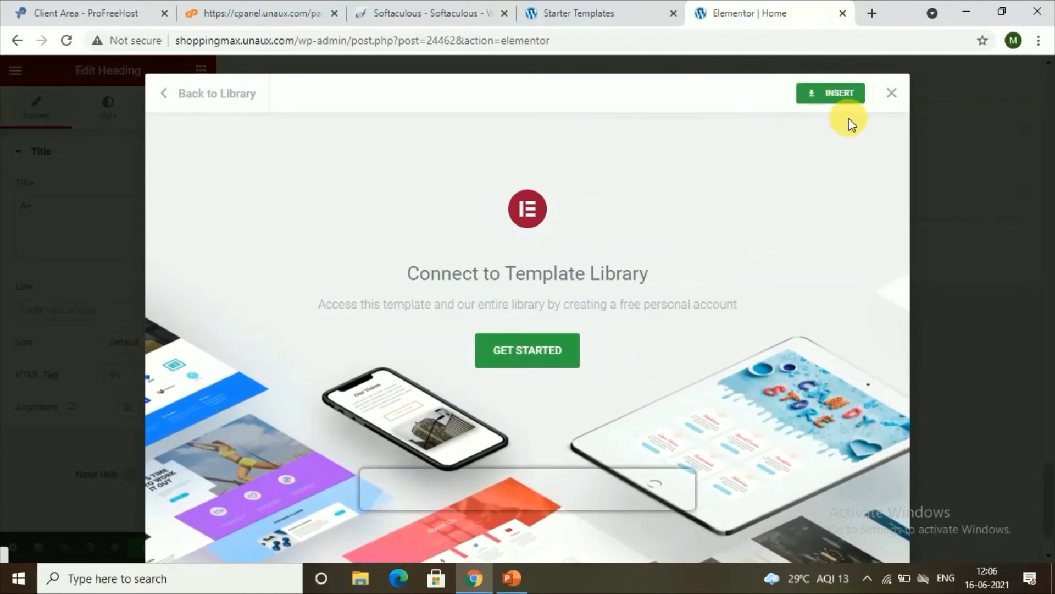
left_click(891, 93)
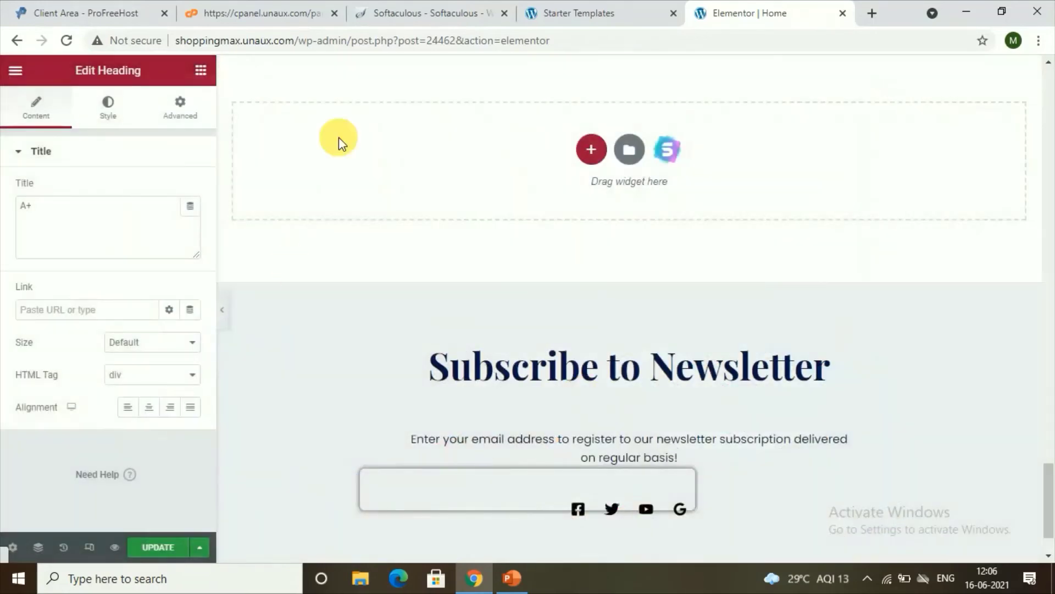
Add a new item to the end of the Benefits icon list on the home page.
scroll(676, 252, "up", 12)
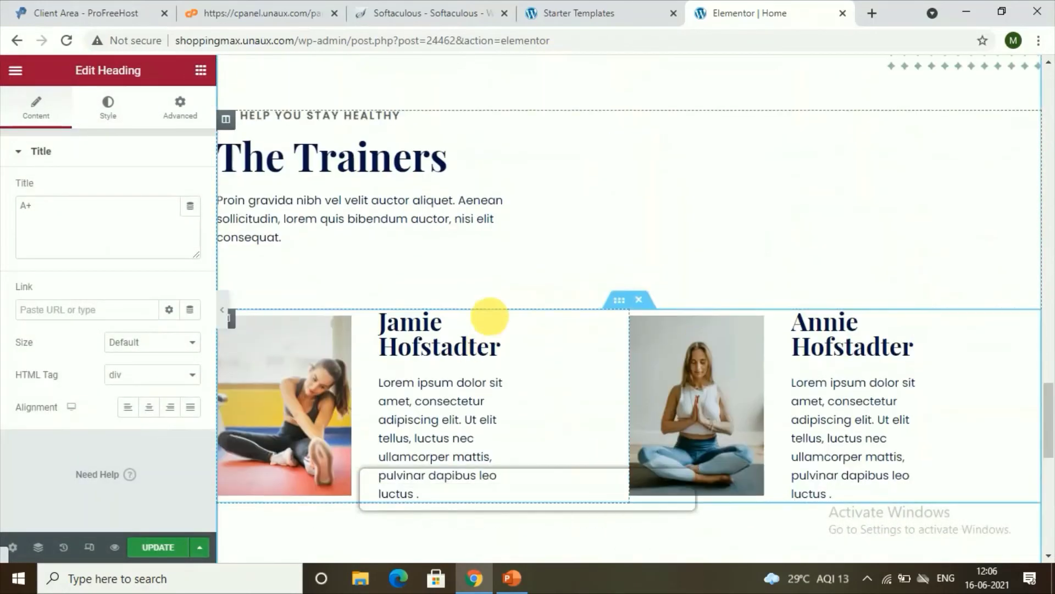
scroll(470, 367, "up", 5)
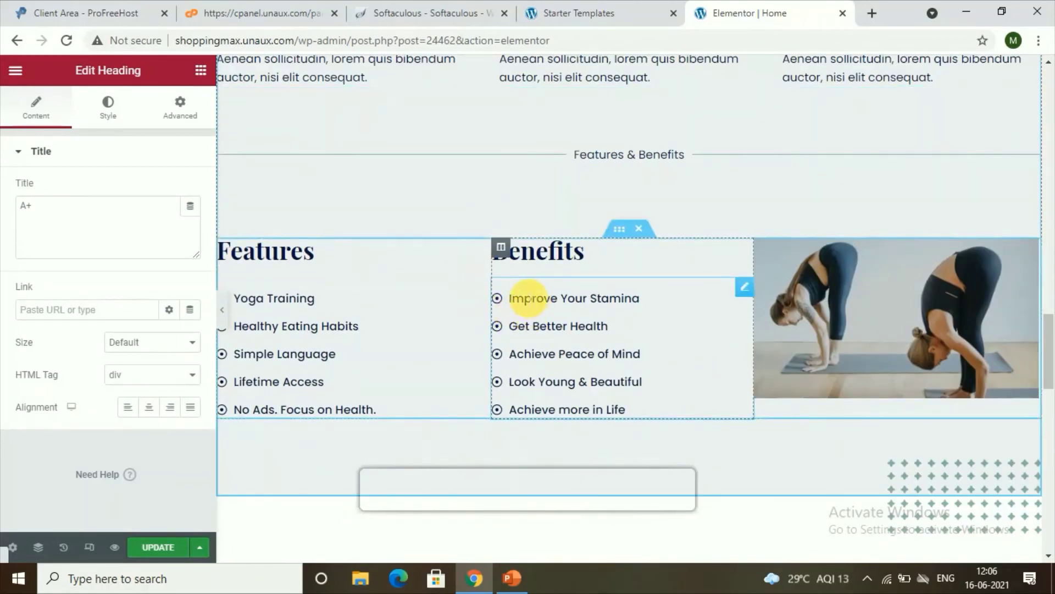
left_click(530, 298)
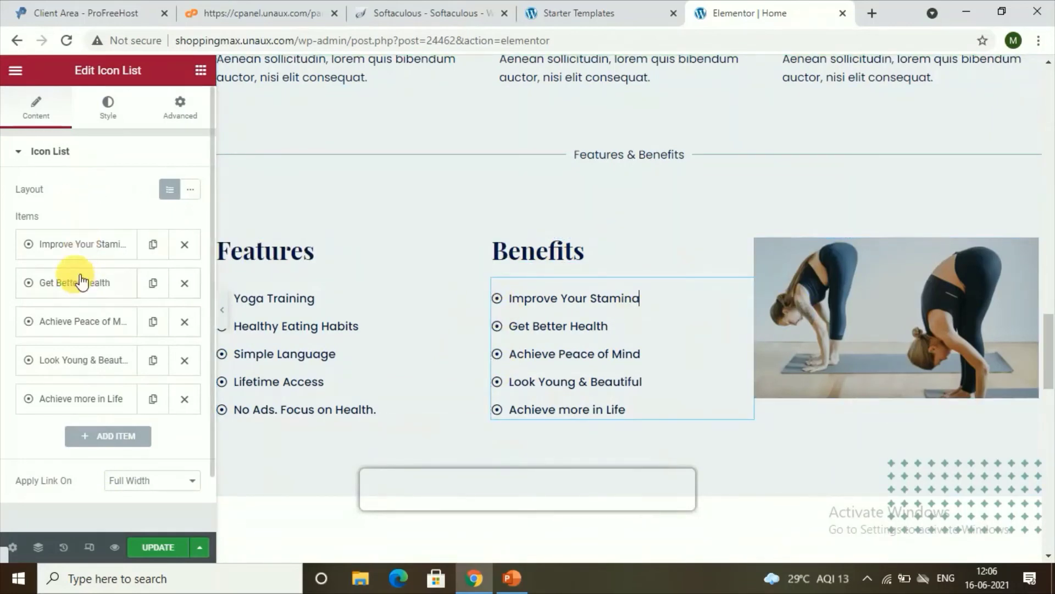
left_click(88, 440)
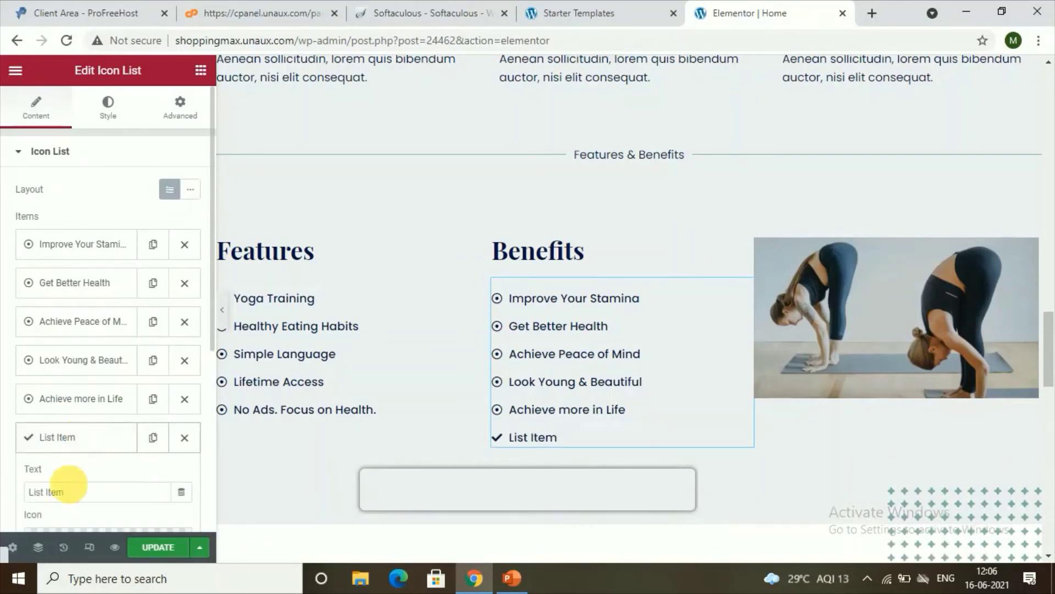
scroll(69, 472, "down", 3)
scroll(49, 385, "up", 3)
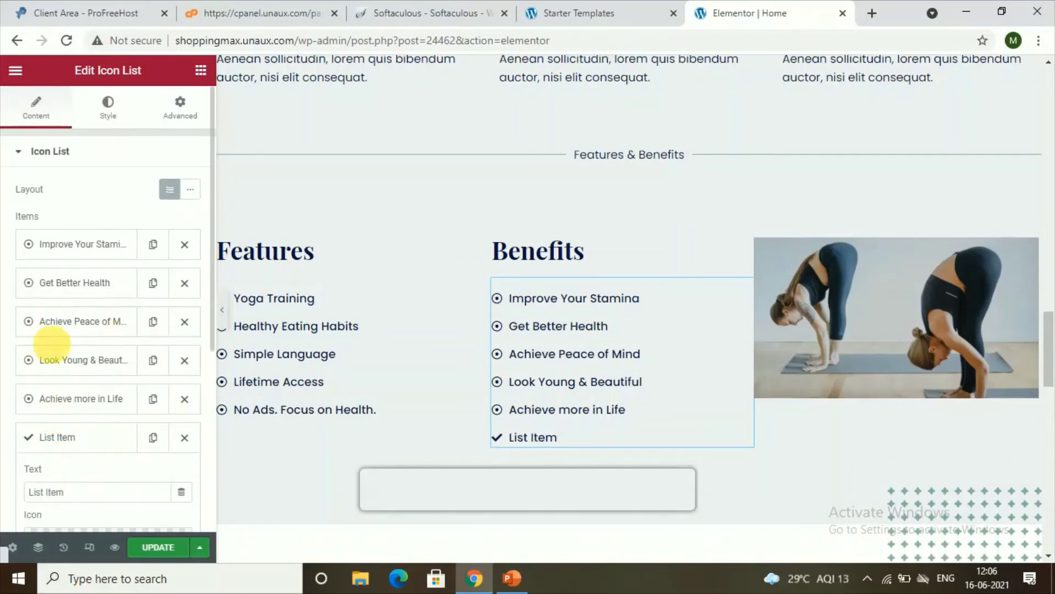
Inspect the text and icon settings of the "Get Better Health" item, and return to the home page's hero section without leaving the editor.
left_click(64, 283)
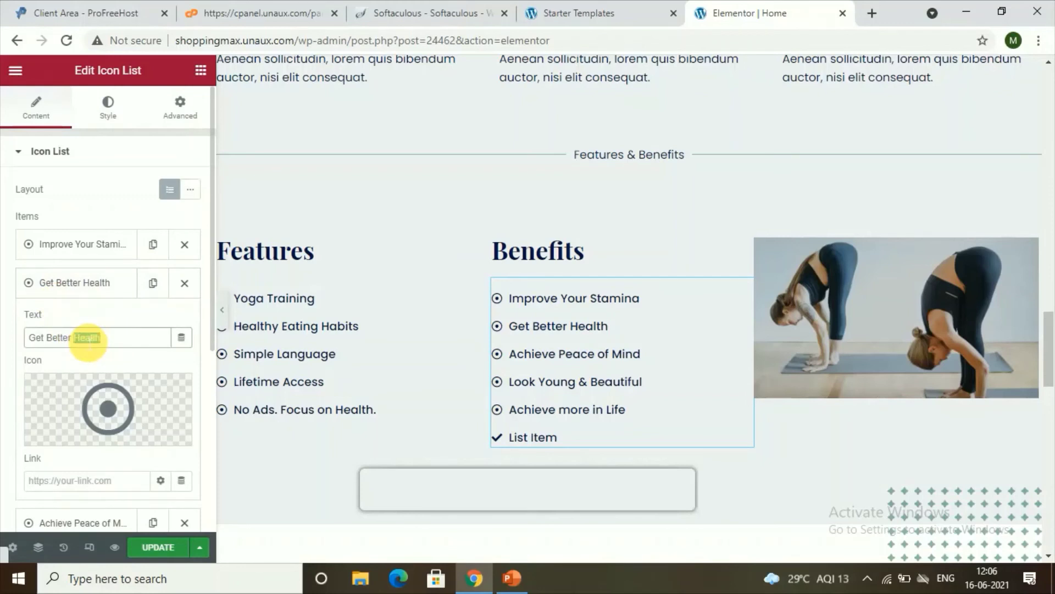
mouse_move(112, 420)
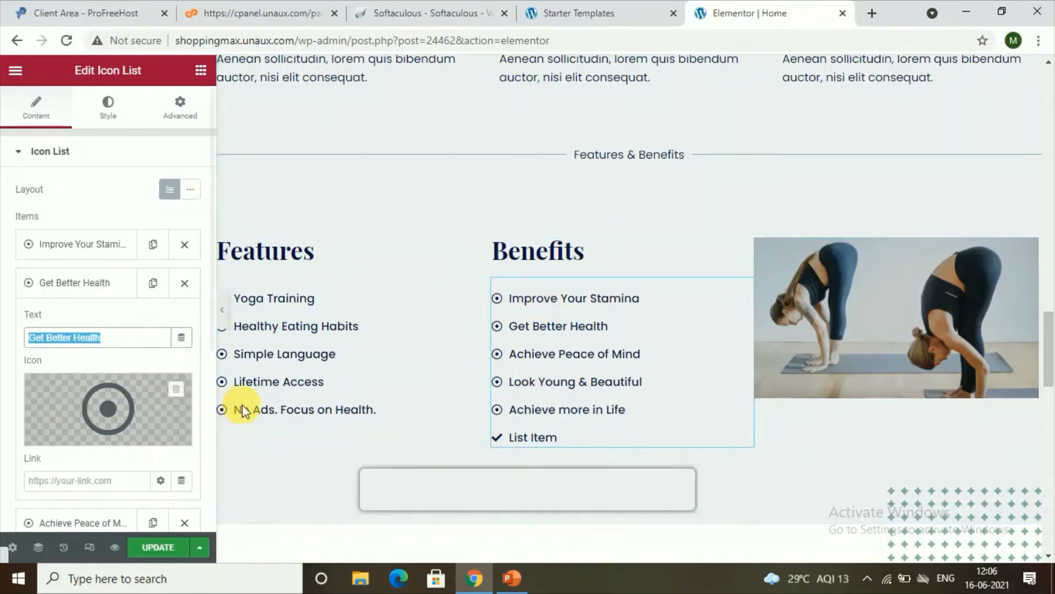
scroll(258, 381, "down", 1)
scroll(770, 276, "up", 12)
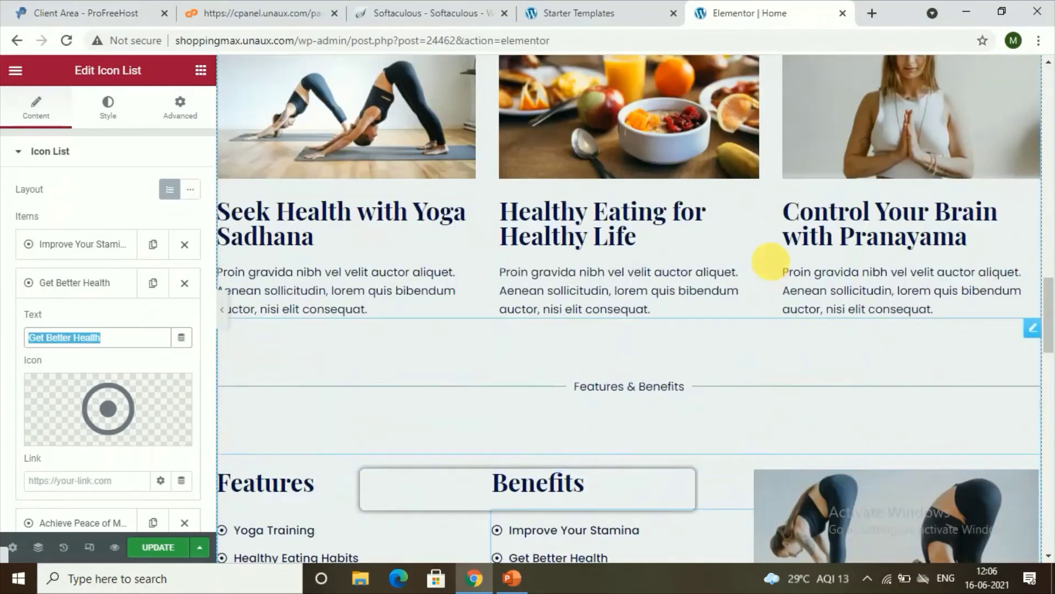
scroll(636, 317, "up", 15)
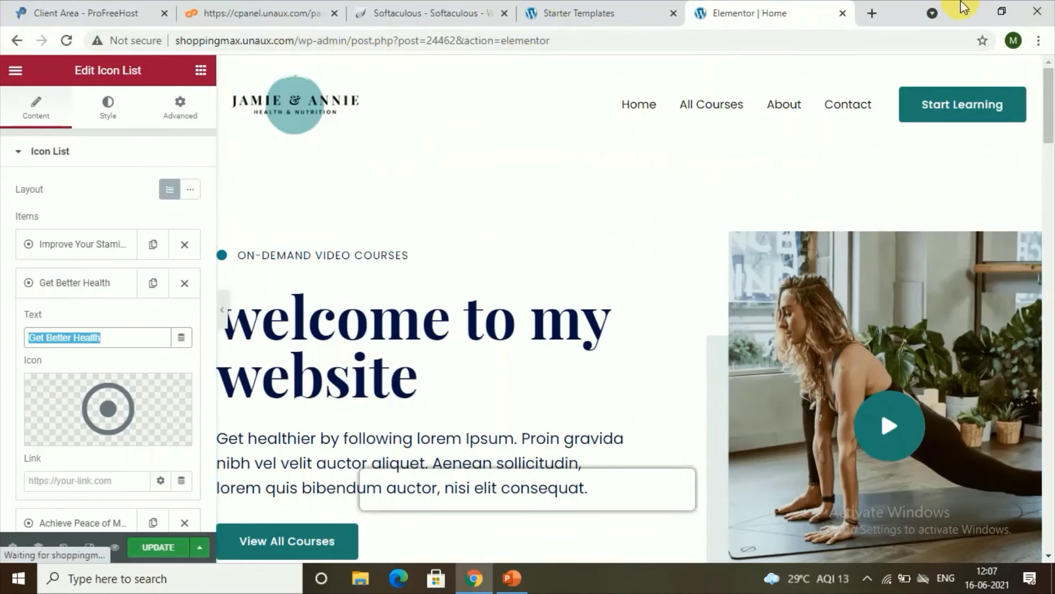
key("alt+Left")
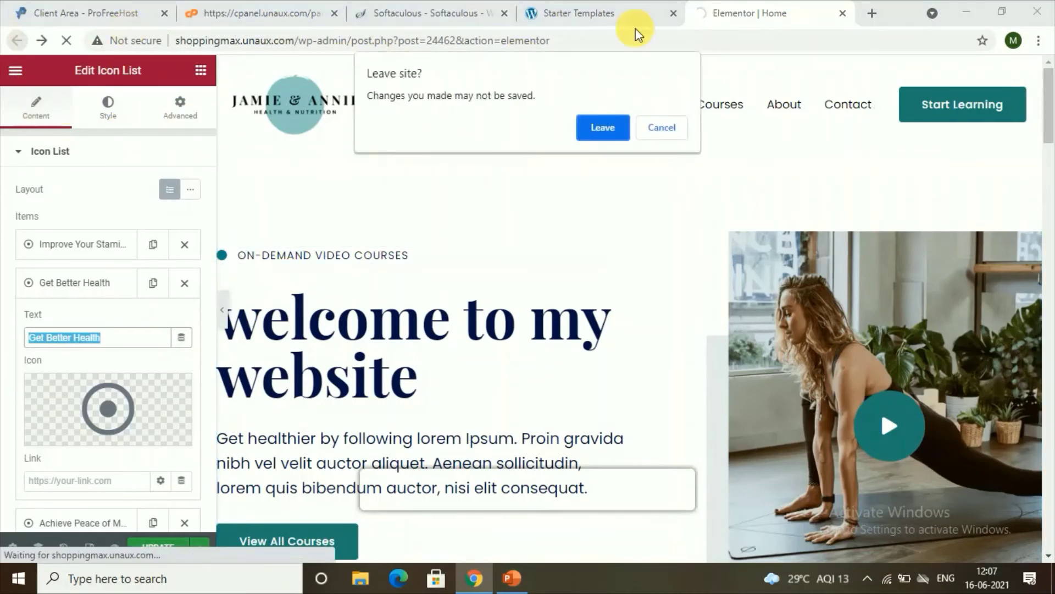
left_click(661, 127)
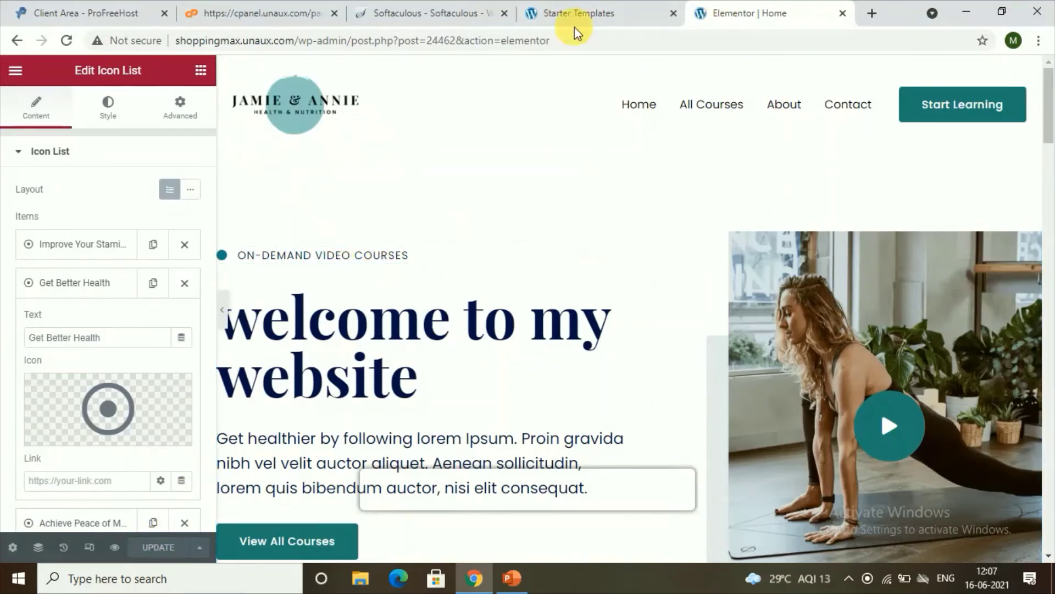
Dismiss the import message in the Starter Templates tab and view the live site by way of the WordPress dashboard.
left_click(610, 15)
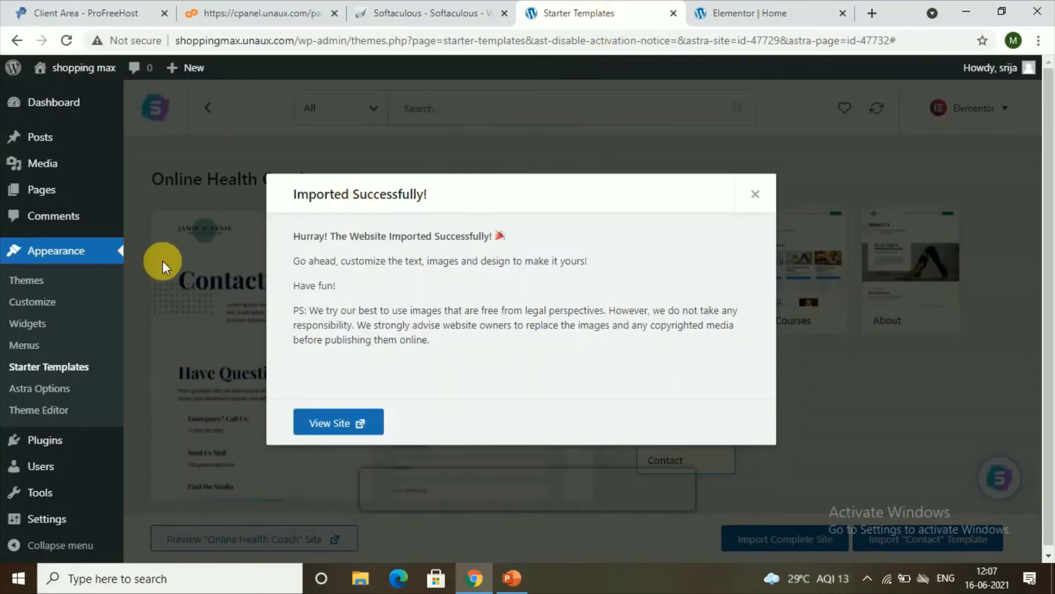
left_click(755, 193)
left_click(77, 100)
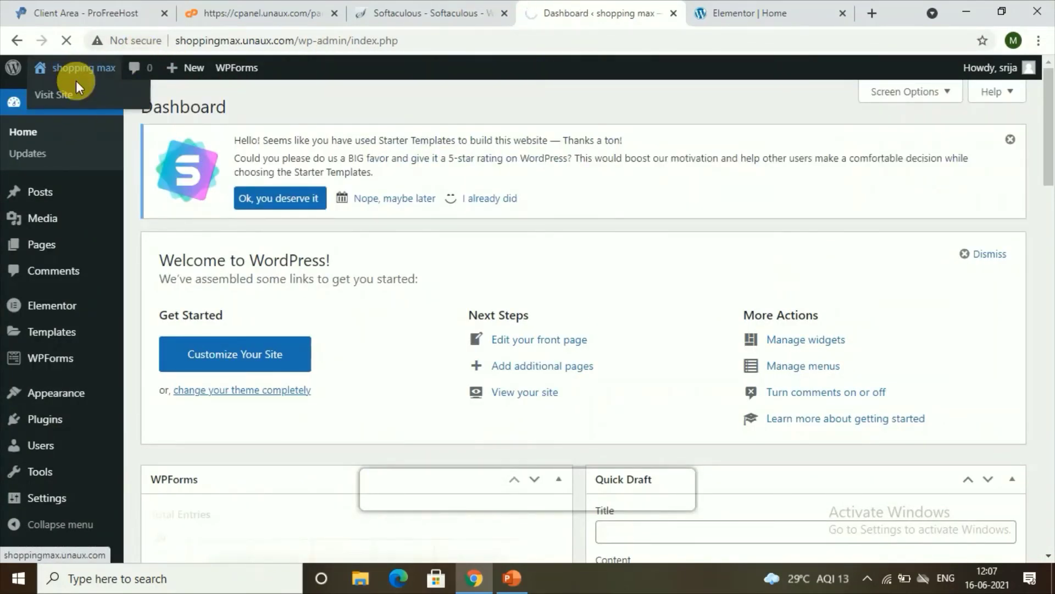
left_click(83, 100)
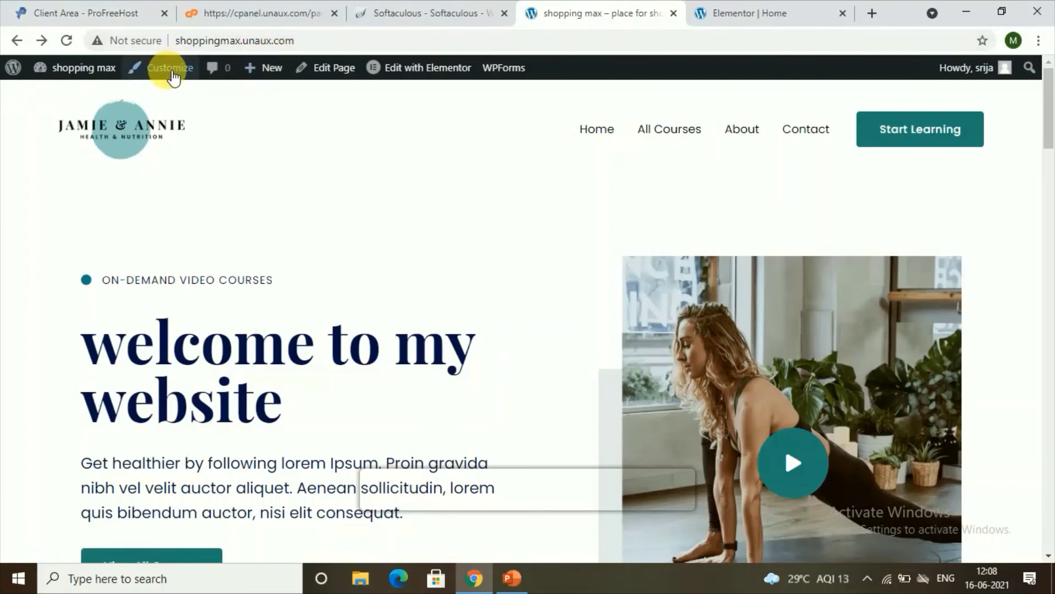
Open the live site in the theme Customizer and remove the main logo from the header.
left_click(168, 74)
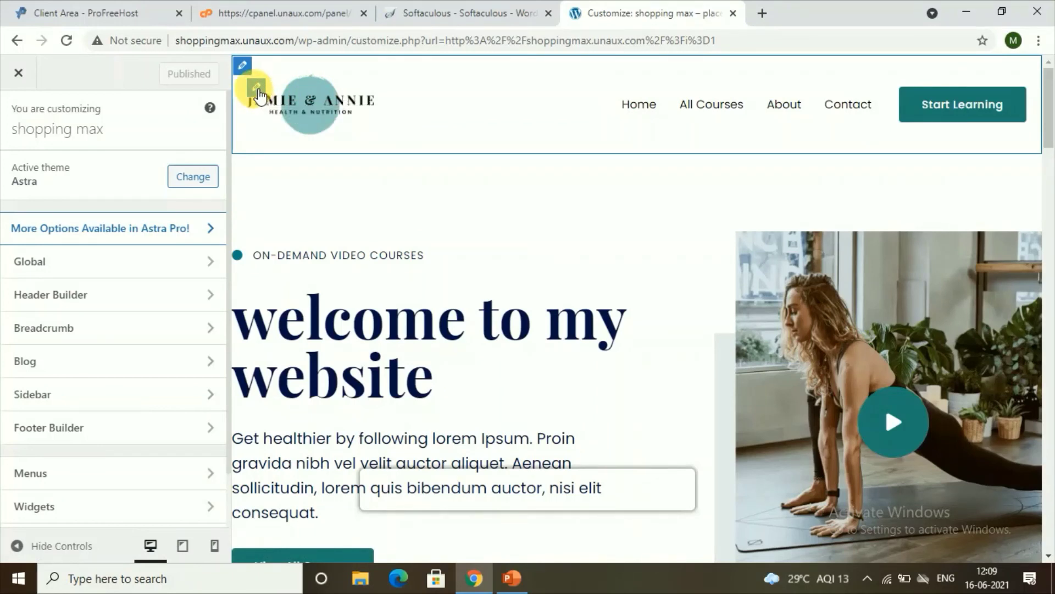
left_click(257, 88)
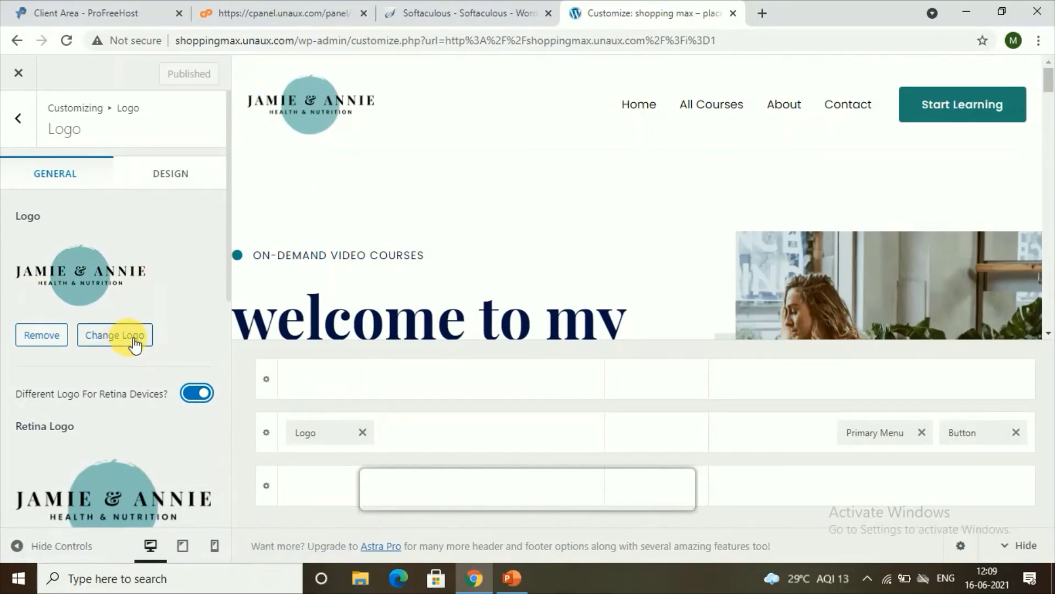
left_click(39, 333)
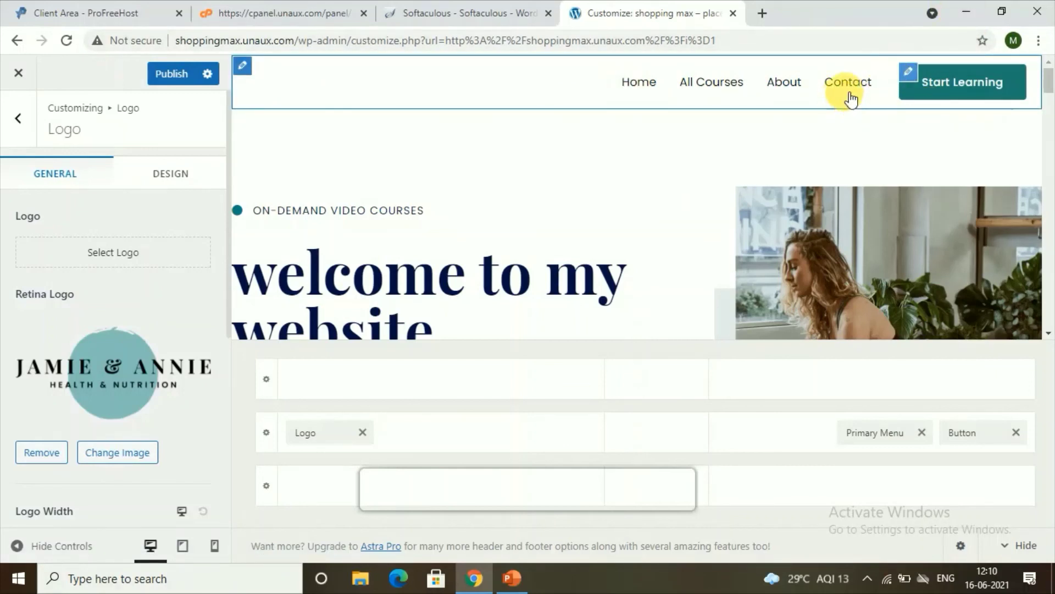
Inspect the text and link settings of the header's Start Learning button, and open the Contact page in the preview.
left_click(908, 72)
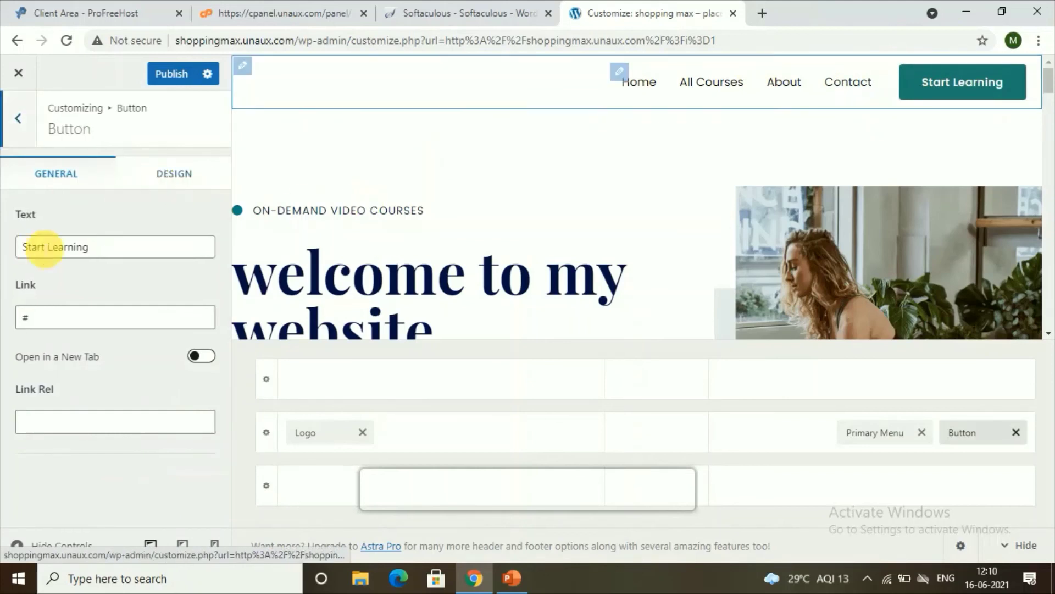
left_click(113, 256)
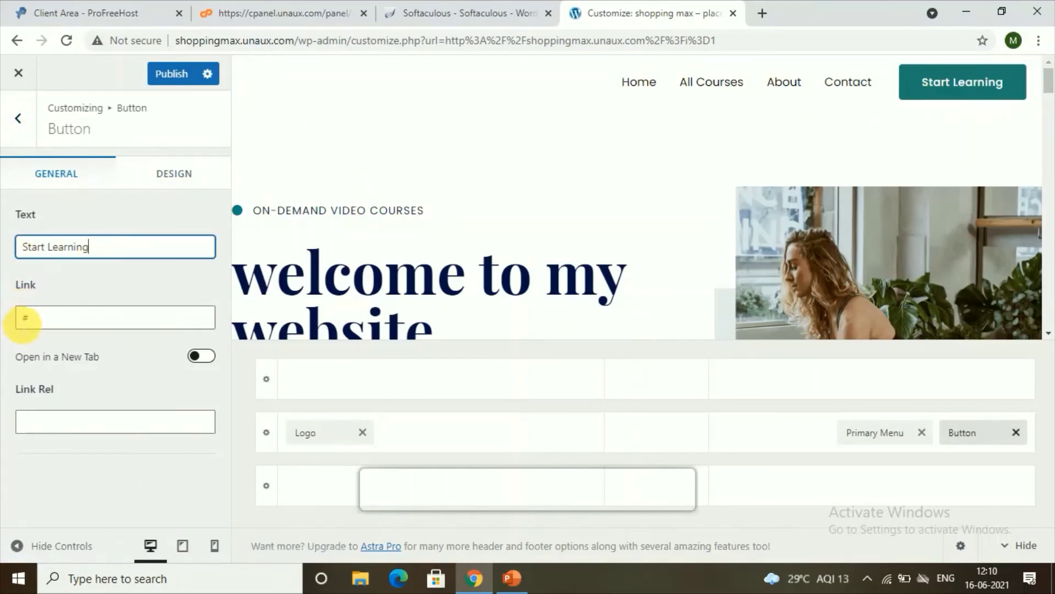
double_click(26, 319)
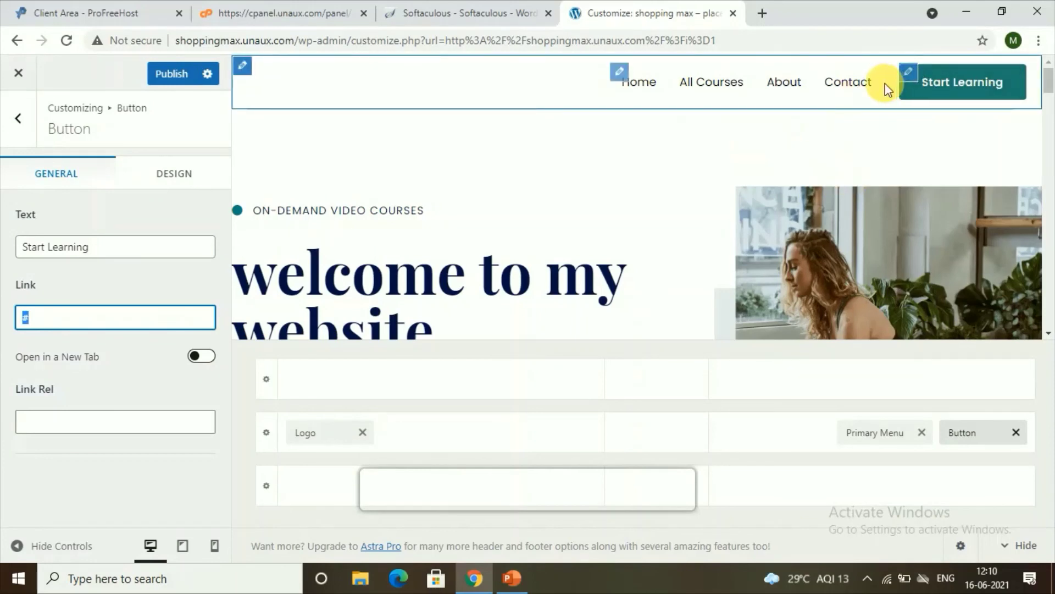
left_click(846, 86)
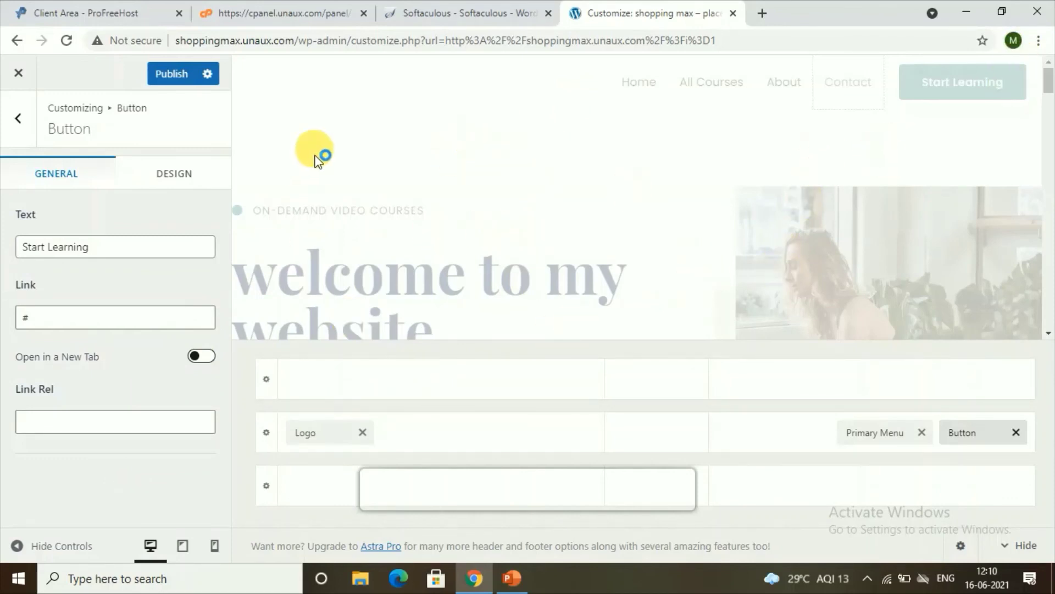
Switch to the Softaculous tab showing the WordPress installation's site and administrative URLs.
left_click(428, 10)
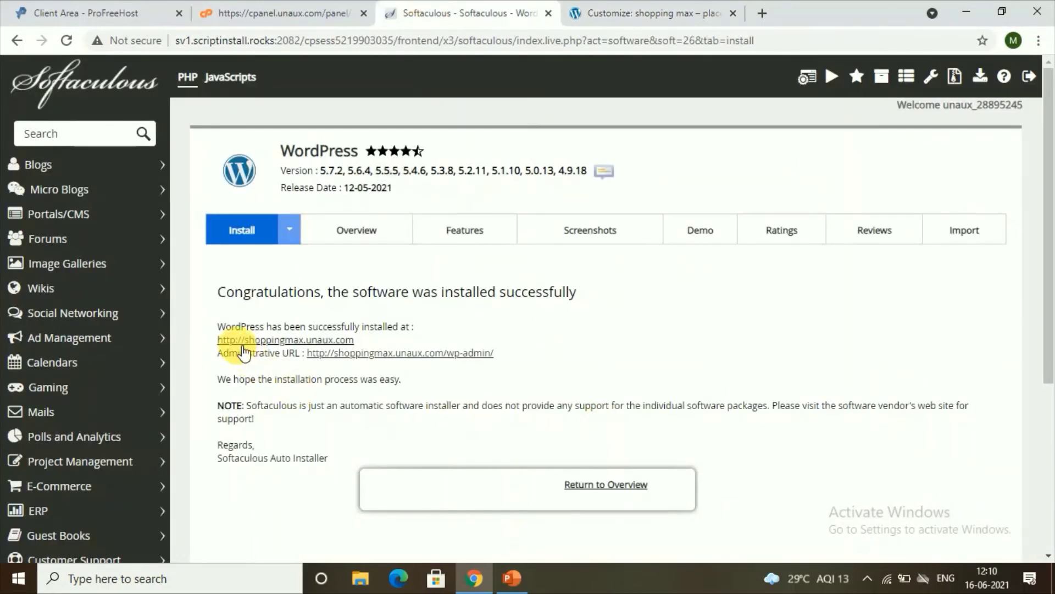